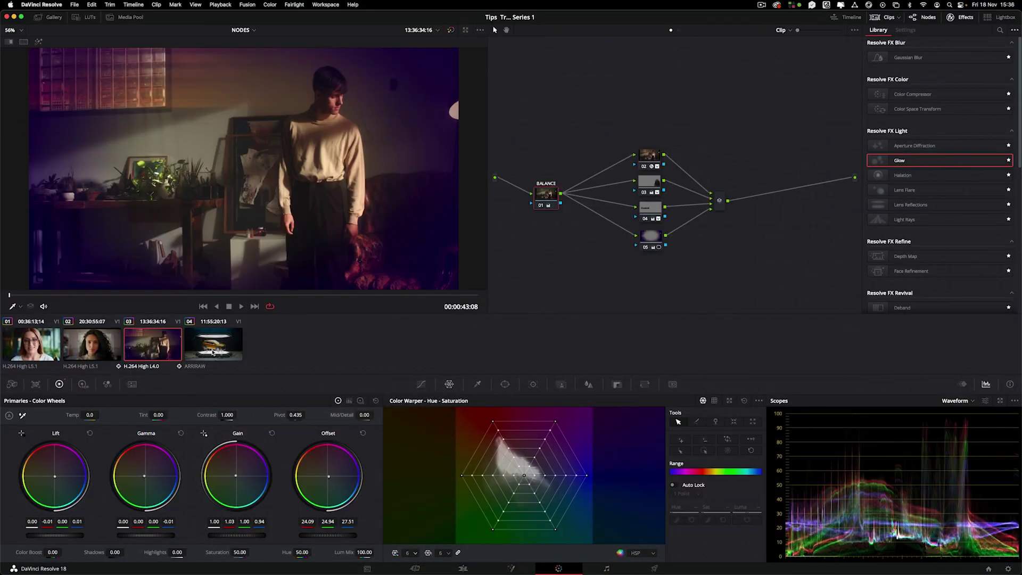
Step back from clip 04 to clip 01, the portrait in glasses, on the Color page.
{"action": "key", "text": "Up"}
{"action": "key", "text": "Up"}
{"action": "key", "text": "Up"}
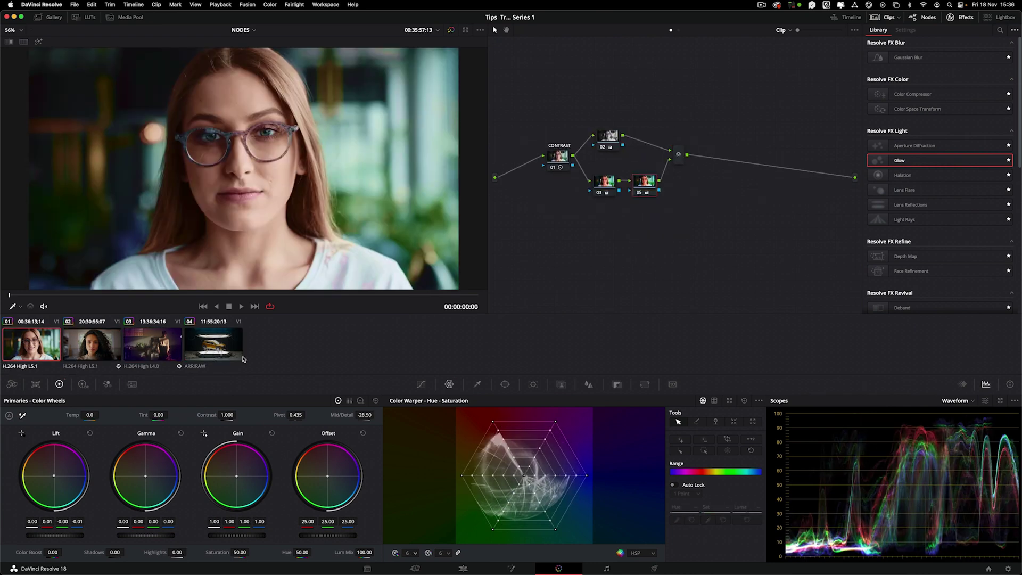
On the Edit page, delete the empty tracks V2, V3, A2 and A3 from the NODES timeline.
{"action": "left_click", "coordinate": [463, 568]}
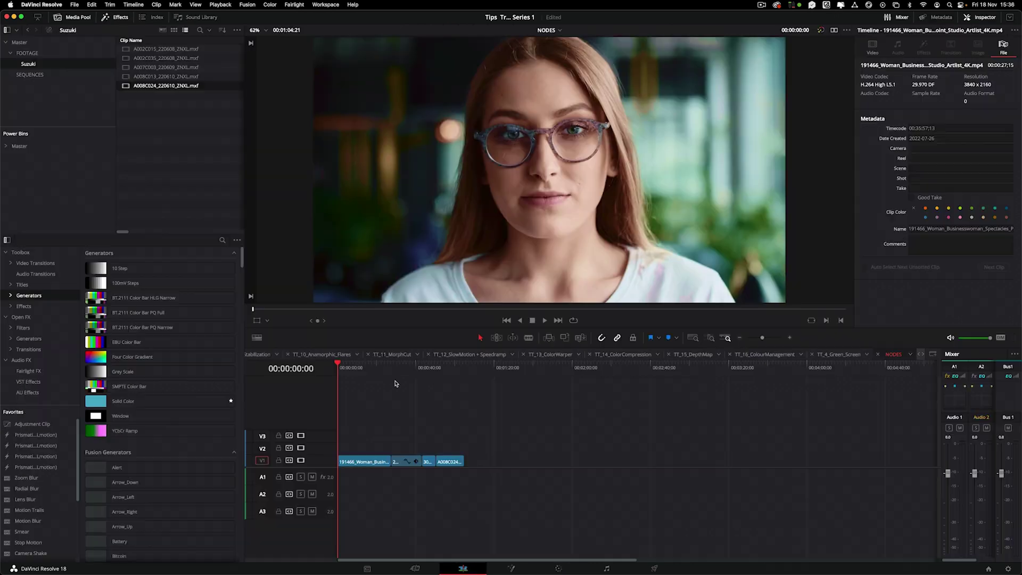
{"action": "mouse_move", "coordinate": [355, 370]}
{"action": "left_mouse_down"}
{"action": "mouse_move", "coordinate": [422, 371]}
{"action": "mouse_move", "coordinate": [358, 371]}
{"action": "left_mouse_up"}
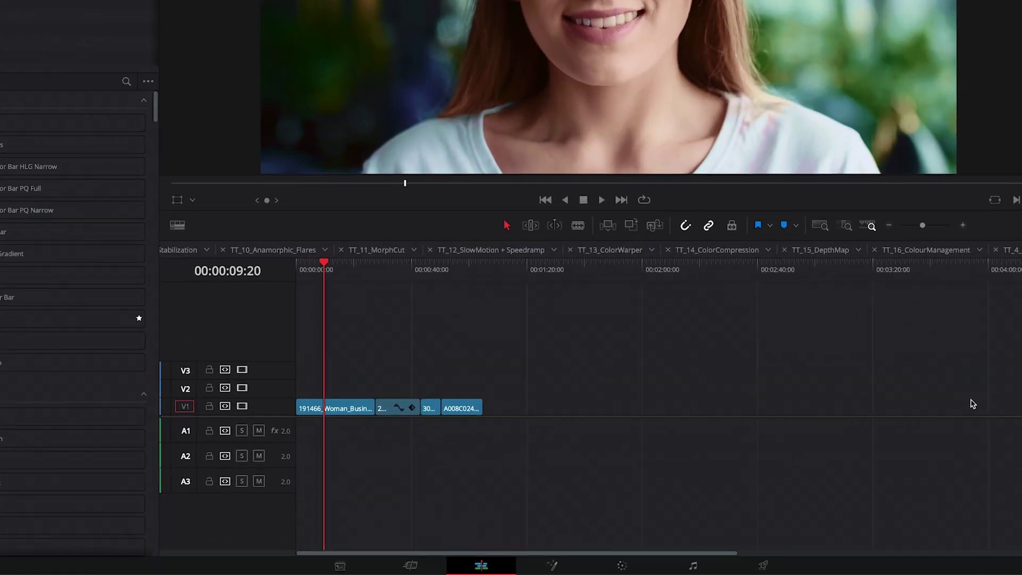
{"action": "right_click", "coordinate": [281, 373]}
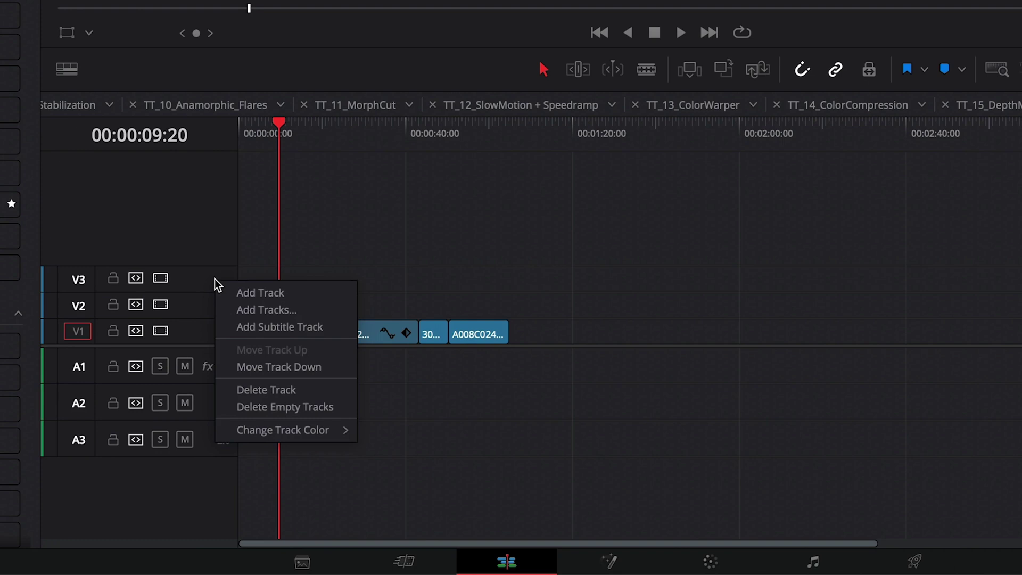
{"action": "left_click", "coordinate": [320, 407]}
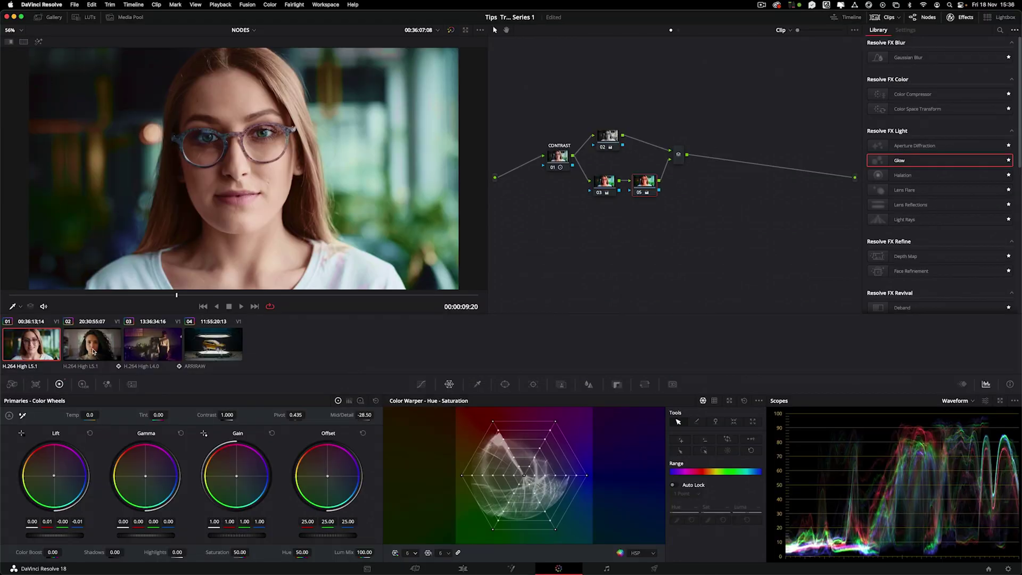
Review the grades on clips 03 and 04, then return to clip 01.
{"action": "left_click", "coordinate": [148, 353]}
{"action": "left_click", "coordinate": [208, 352]}
{"action": "left_click", "coordinate": [55, 358]}
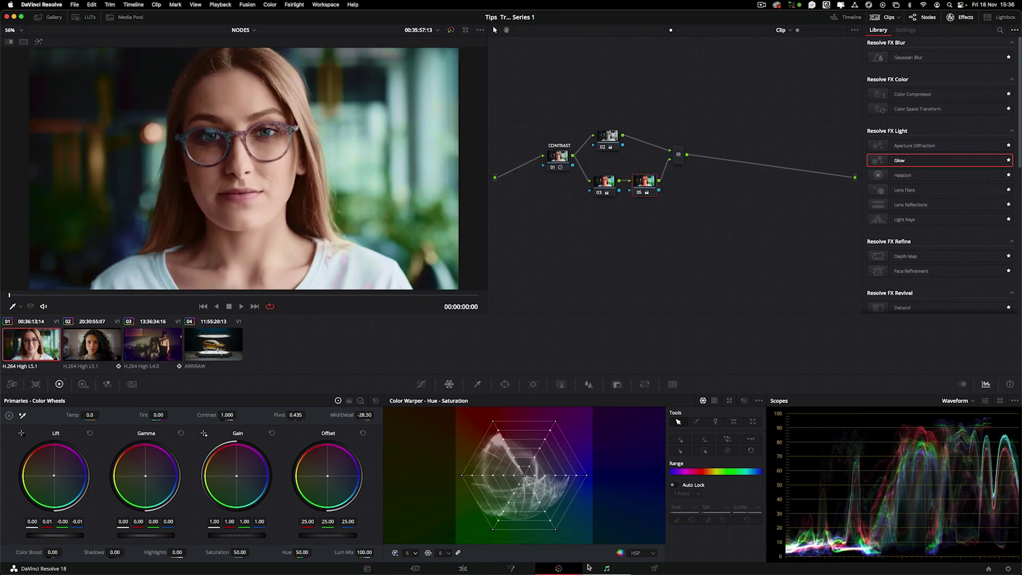
On the Deliver page, load the Suzuki timeline and preview its clips 01 through 05.
{"action": "left_click", "coordinate": [654, 568]}
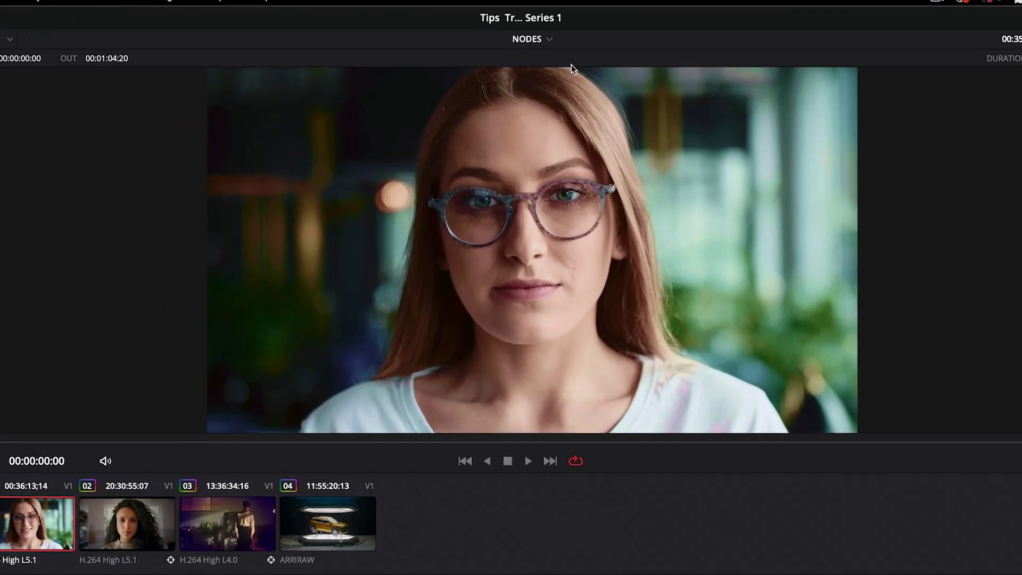
{"action": "left_click", "coordinate": [527, 30]}
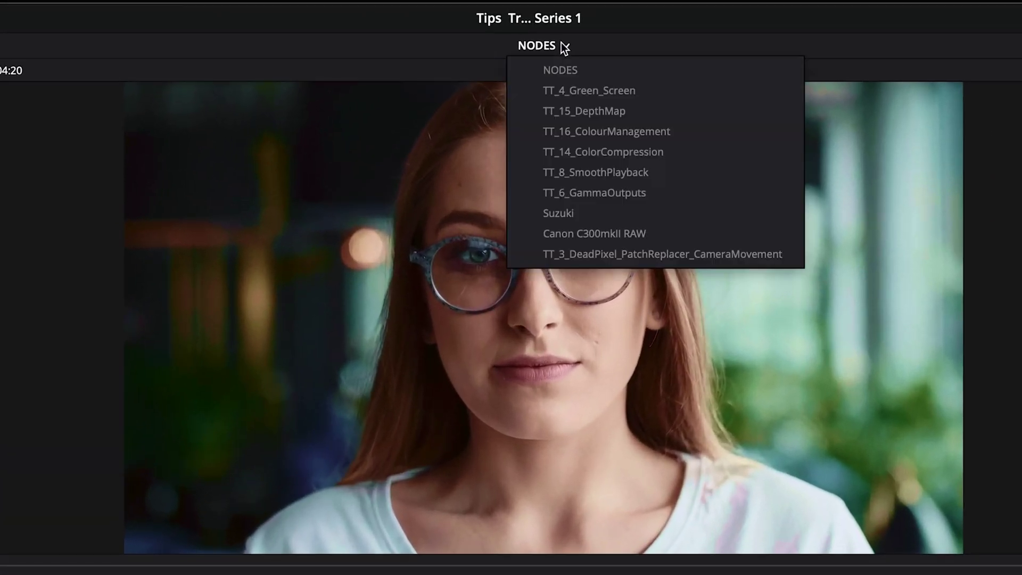
{"action": "left_click", "coordinate": [616, 215]}
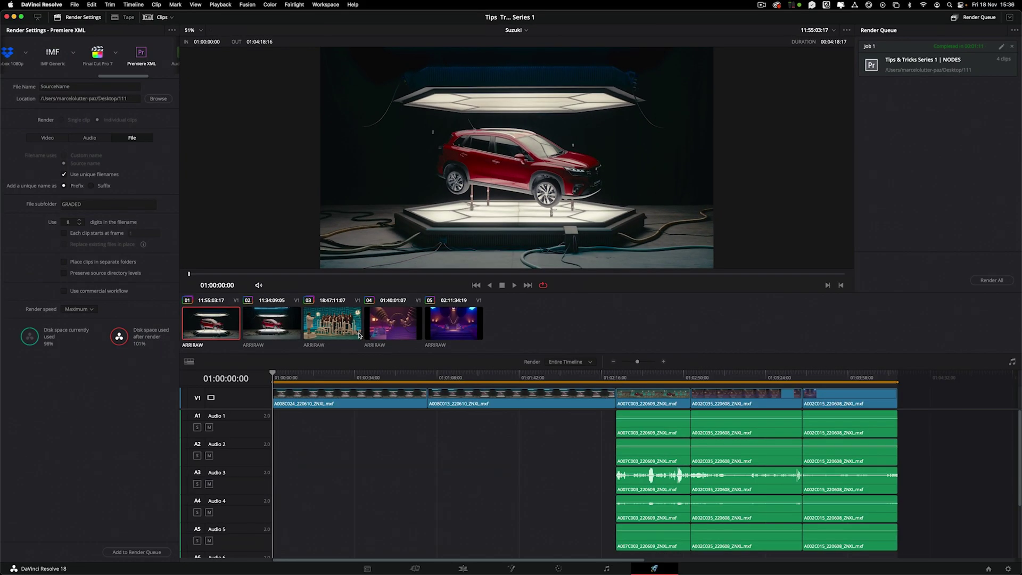
{"action": "left_click", "coordinate": [319, 326]}
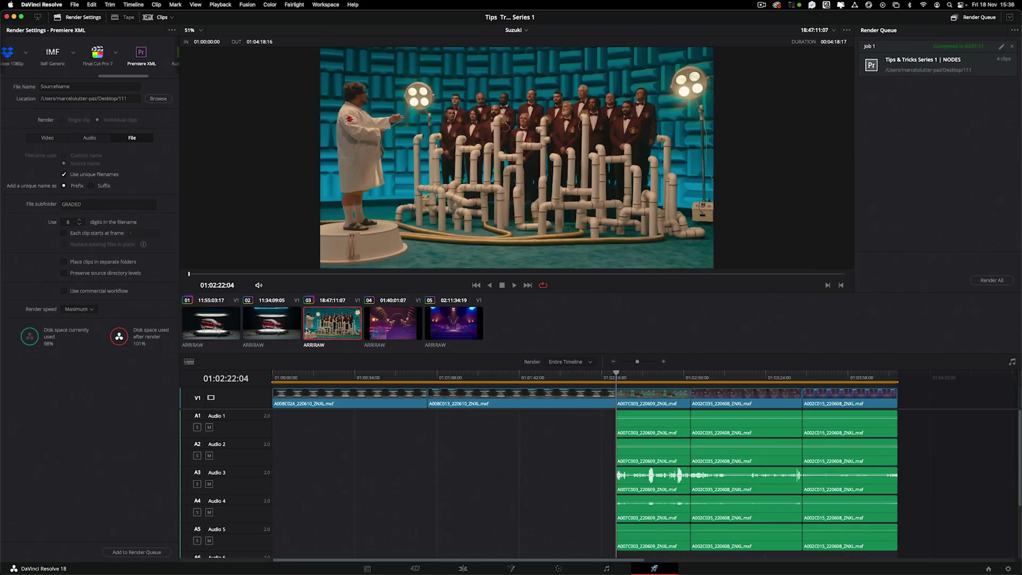
{"action": "left_click", "coordinate": [271, 326]}
{"action": "left_click", "coordinate": [227, 329]}
{"action": "left_click", "coordinate": [271, 326]}
{"action": "left_click", "coordinate": [332, 326]}
{"action": "left_click", "coordinate": [393, 326]}
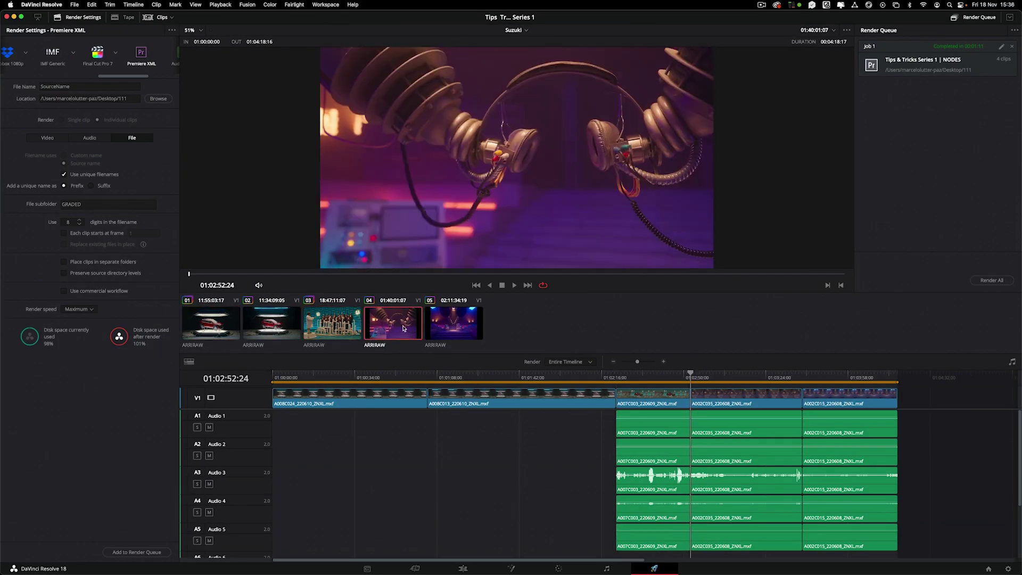
{"action": "left_click", "coordinate": [461, 326]}
Toggle the clip thumbnail strip off and on, then switch the timeline back to NODES.
{"action": "left_click", "coordinate": [159, 17]}
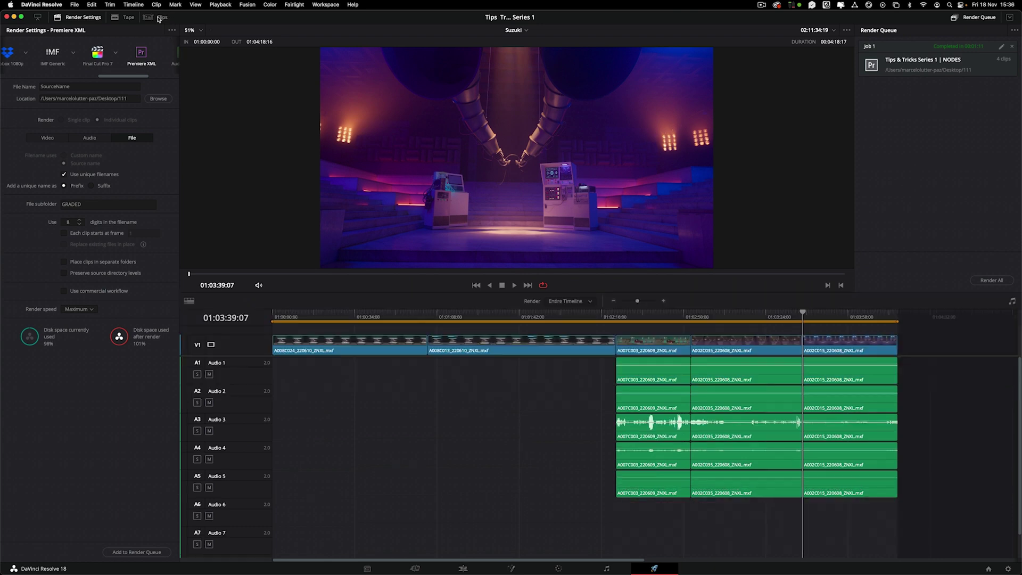
{"action": "left_click", "coordinate": [159, 17]}
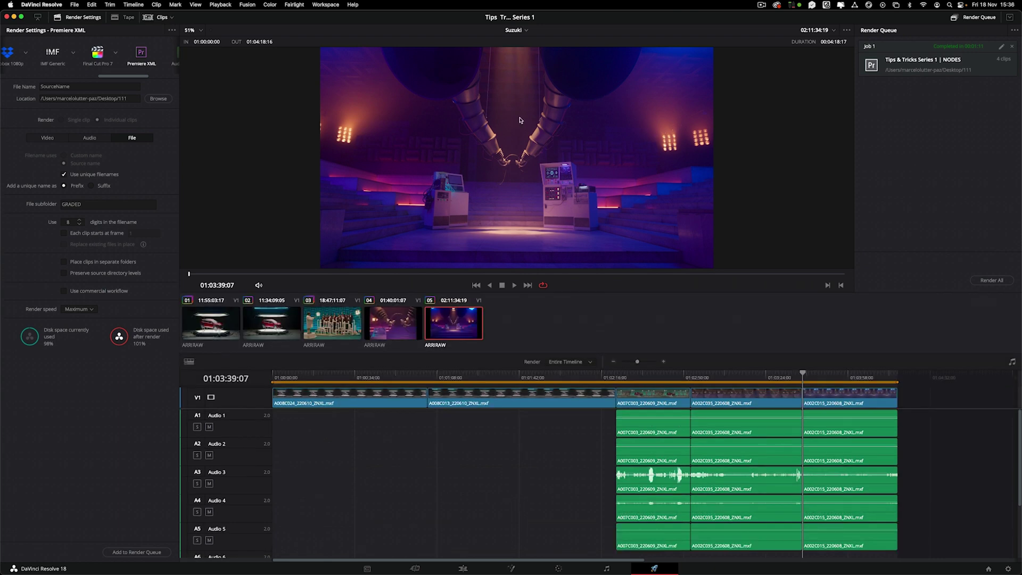
{"action": "left_click", "coordinate": [514, 30]}
{"action": "left_click", "coordinate": [555, 52]}
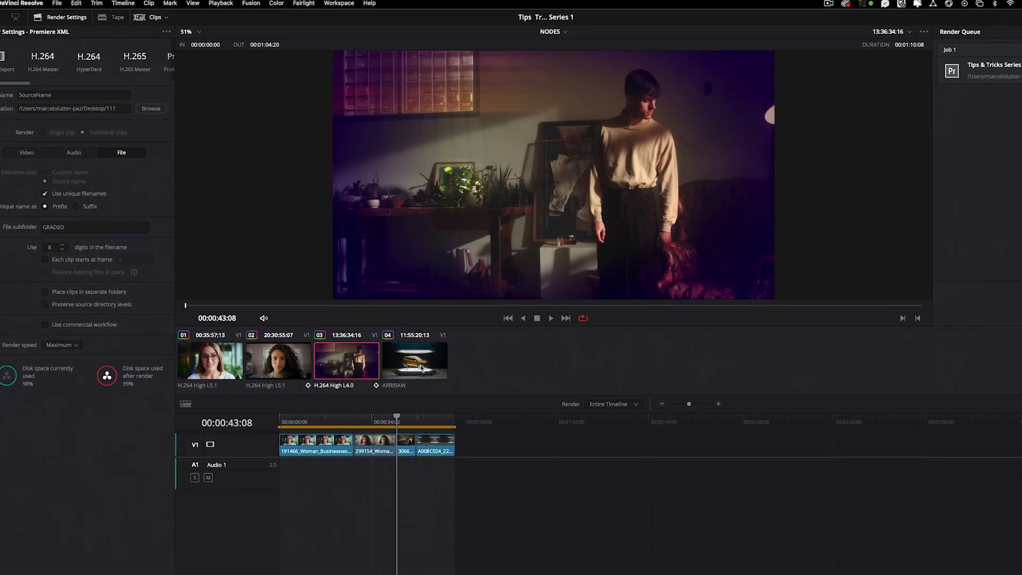
Scrub into clip 2 and check the viewer's Updates During Renders option.
{"action": "left_click_drag", "start_coordinate": [274, 399], "coordinate": [357, 398]}
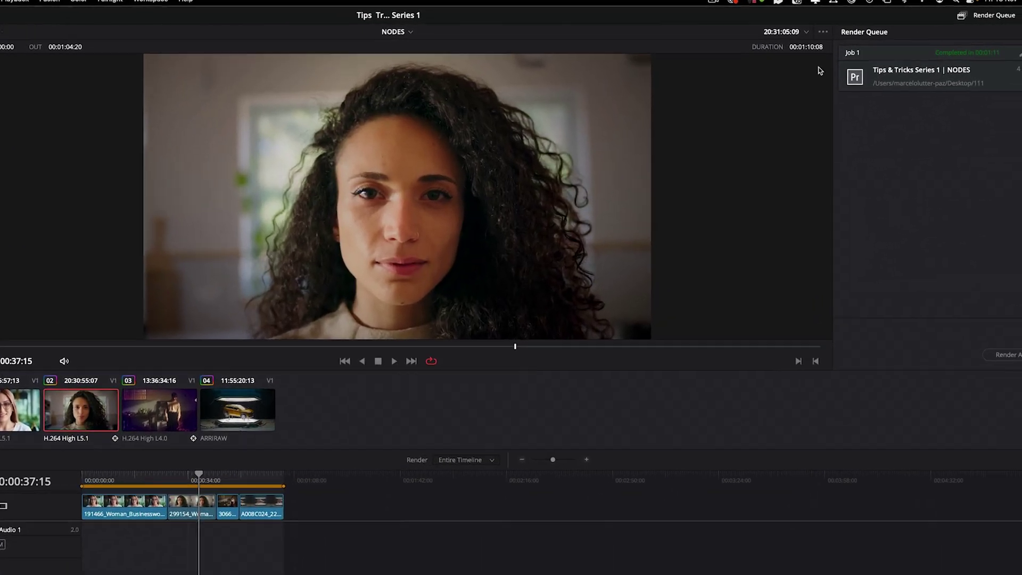
{"action": "left_click", "coordinate": [823, 31]}
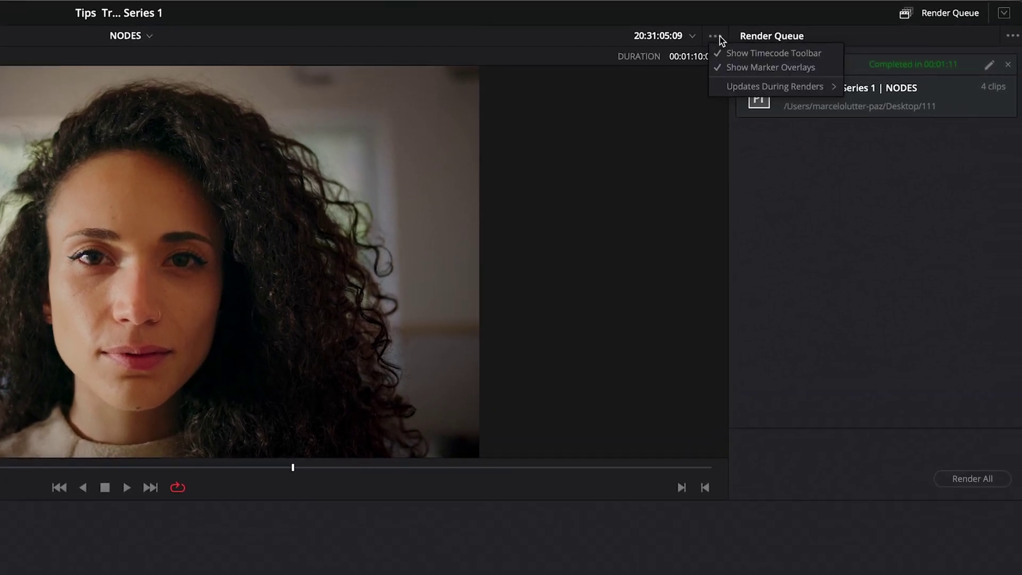
{"action": "mouse_move", "coordinate": [764, 93]}
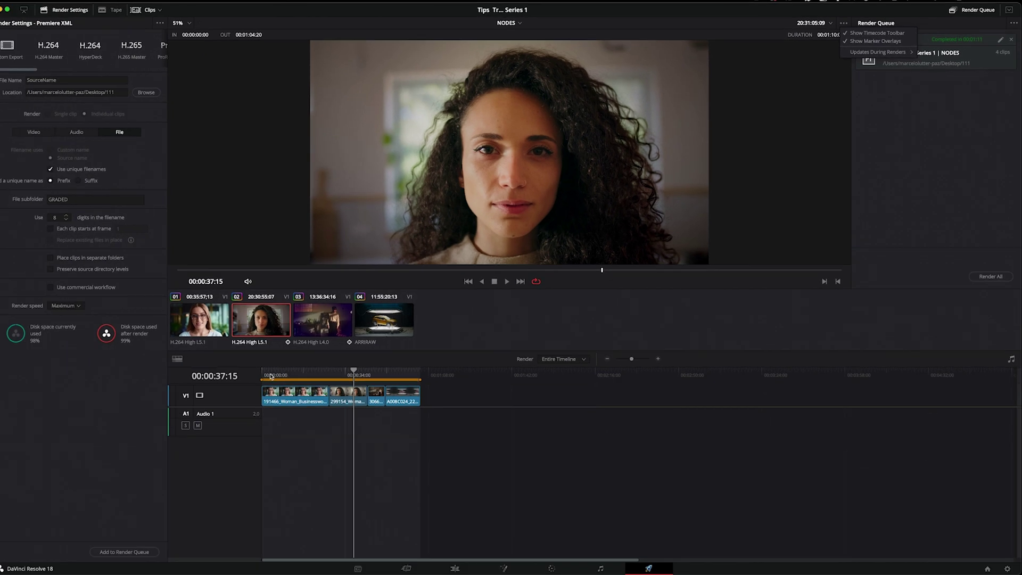
{"action": "left_click", "coordinate": [278, 375]}
Scrub from clip 1 into clip 2, then remove the finished NODES job from the render queue.
{"action": "left_click", "coordinate": [291, 374]}
{"action": "left_click_drag", "start_coordinate": [291, 374], "coordinate": [358, 374]}
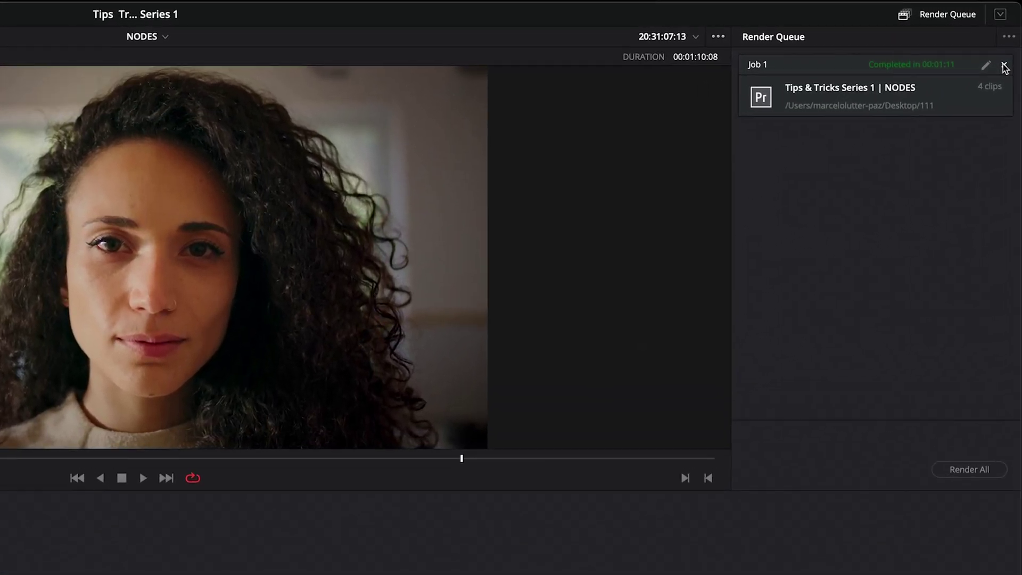
{"action": "left_click", "coordinate": [1010, 39]}
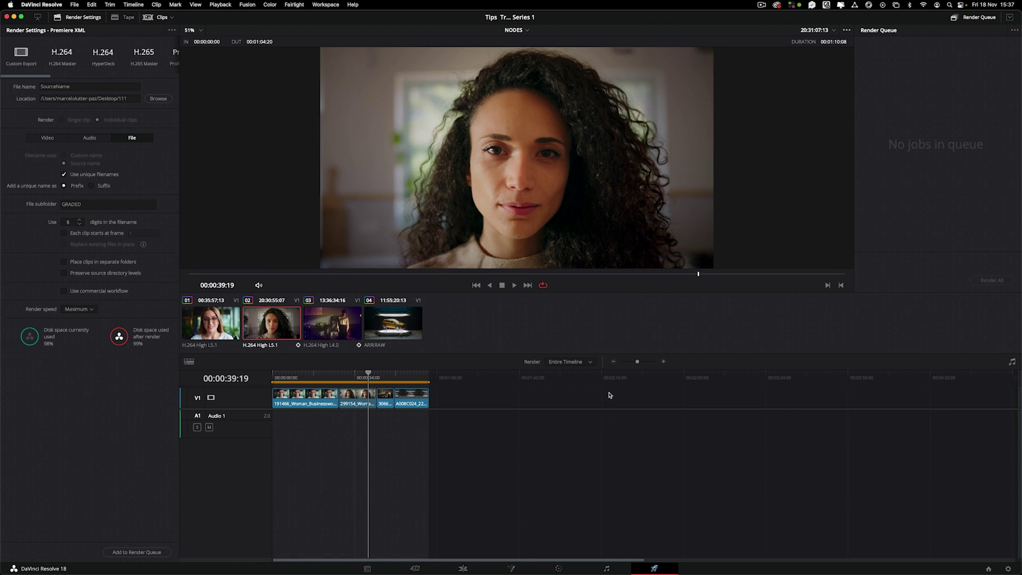
Return the playhead to the start and try the Custom Export, H.264 Master, HyperDeck and H.265 Master presets.
{"action": "key", "text": "Home"}
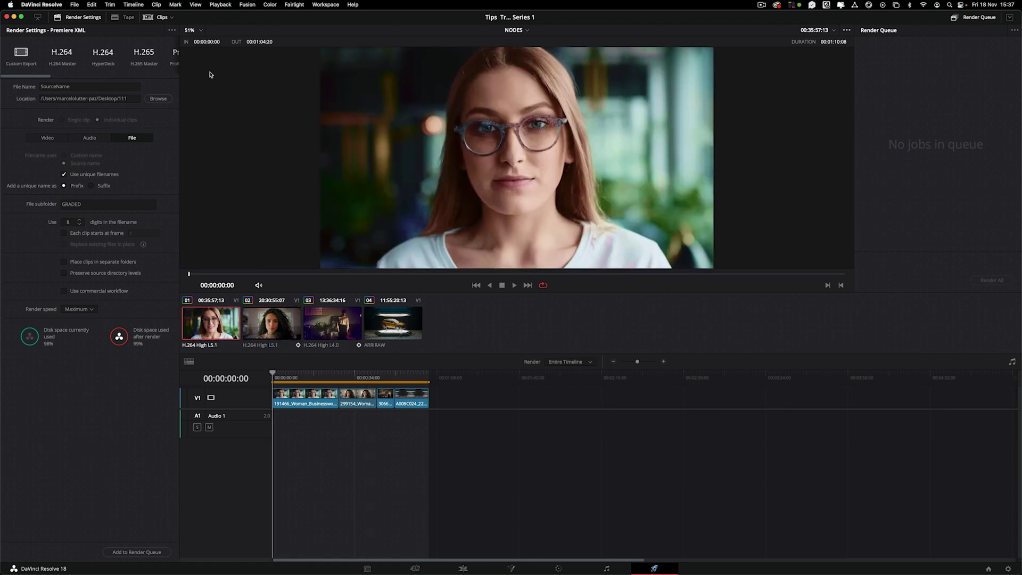
{"action": "left_click_drag", "start_coordinate": [43, 75], "coordinate": [17, 82]}
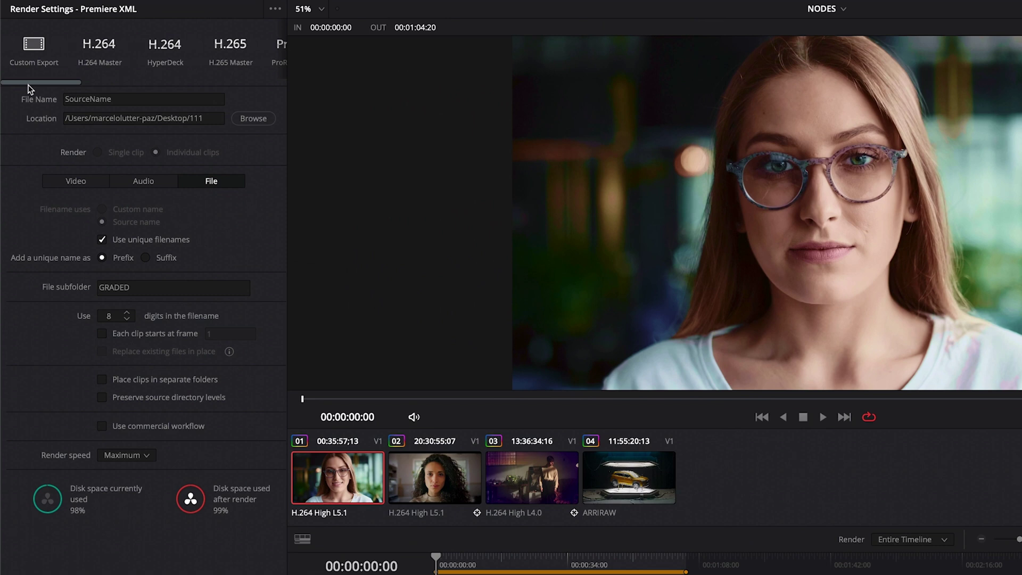
{"action": "left_click", "coordinate": [28, 50]}
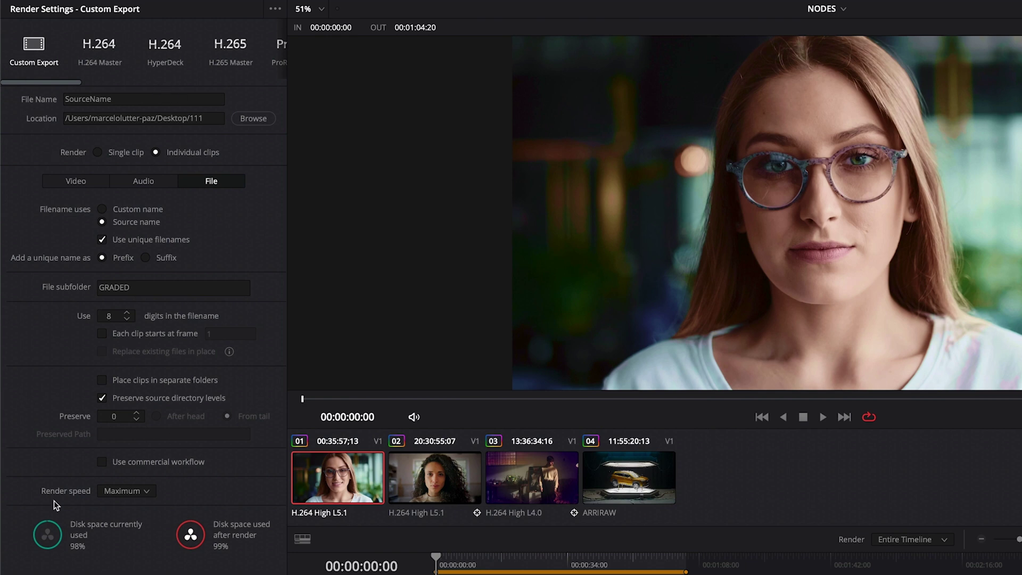
{"action": "left_click", "coordinate": [104, 32]}
{"action": "left_click", "coordinate": [170, 47]}
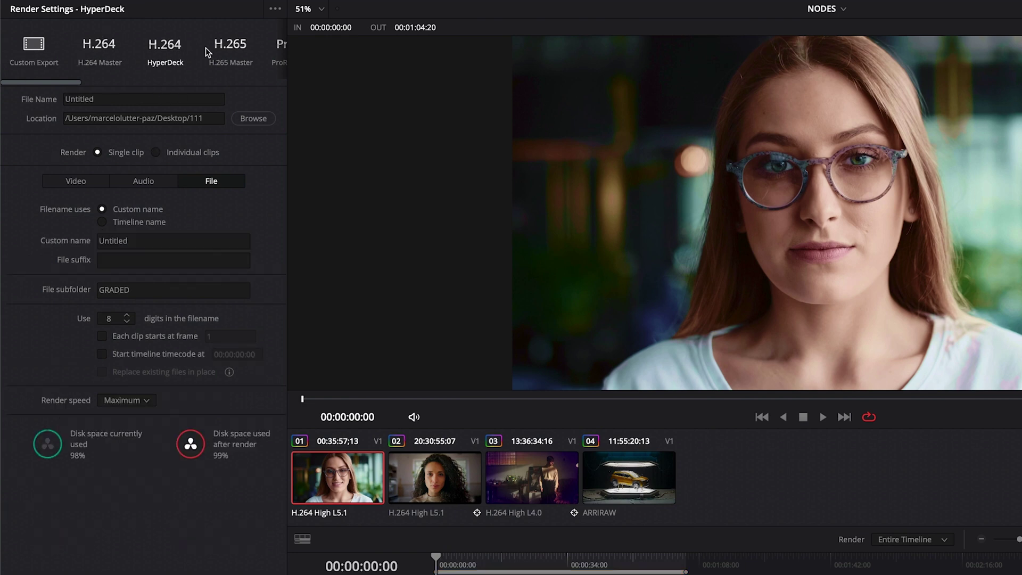
{"action": "left_click", "coordinate": [238, 50]}
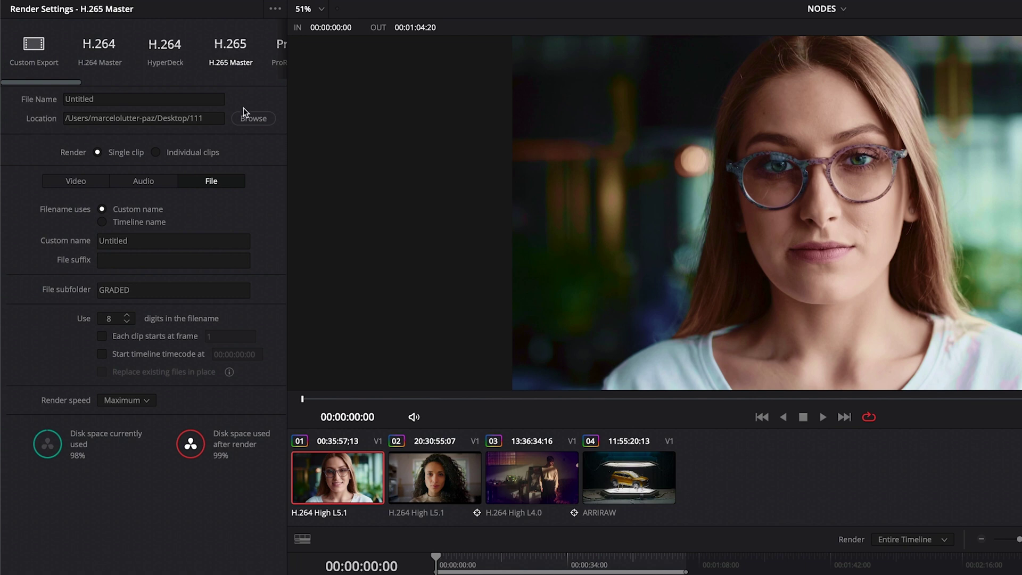
Select the YouTube 1080p preset, after trying ProRes 422 HQ, and enable direct YouTube upload.
{"action": "scroll", "coordinate": [237, 52], "scroll_direction": "right", "scroll_amount": 5}
{"action": "left_click", "coordinate": [126, 60]}
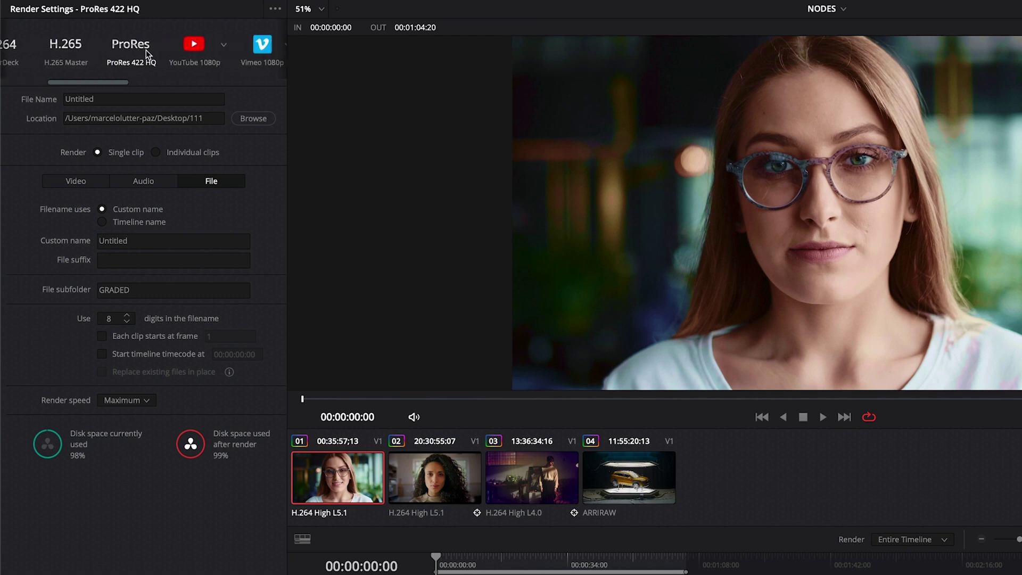
{"action": "scroll", "coordinate": [143, 52], "scroll_direction": "right", "scroll_amount": 5}
{"action": "left_click", "coordinate": [126, 48]}
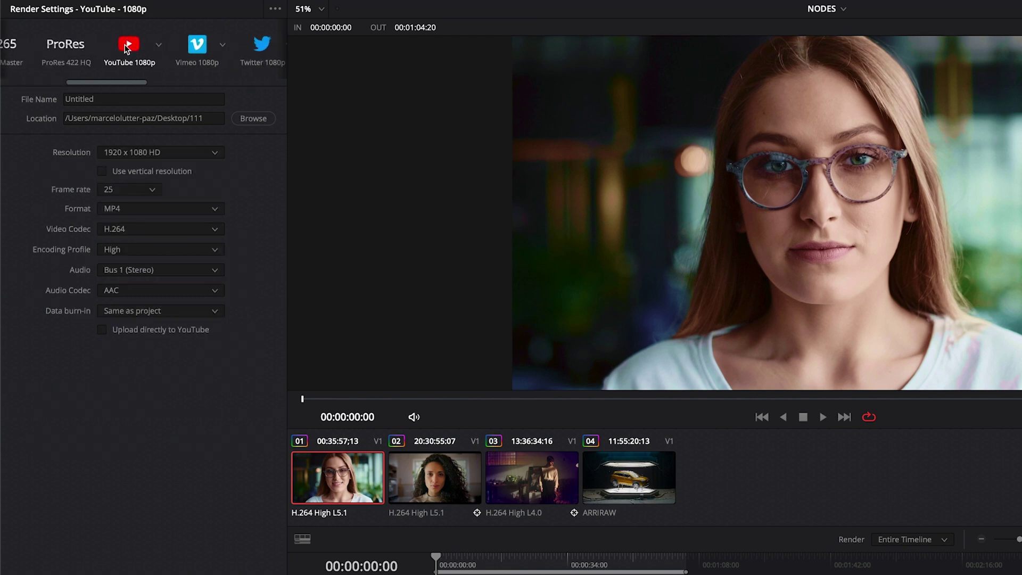
{"action": "left_click", "coordinate": [102, 330]}
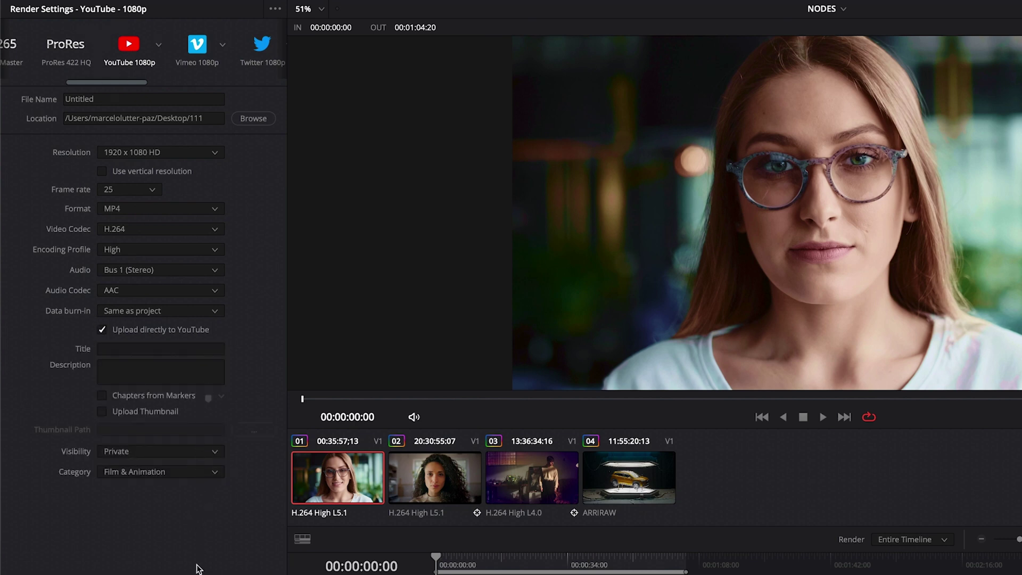
Scroll the render preset strip sideways until the Premiere XML preset is visible.
{"action": "scroll", "coordinate": [183, 48], "scroll_direction": "right", "scroll_amount": 4}
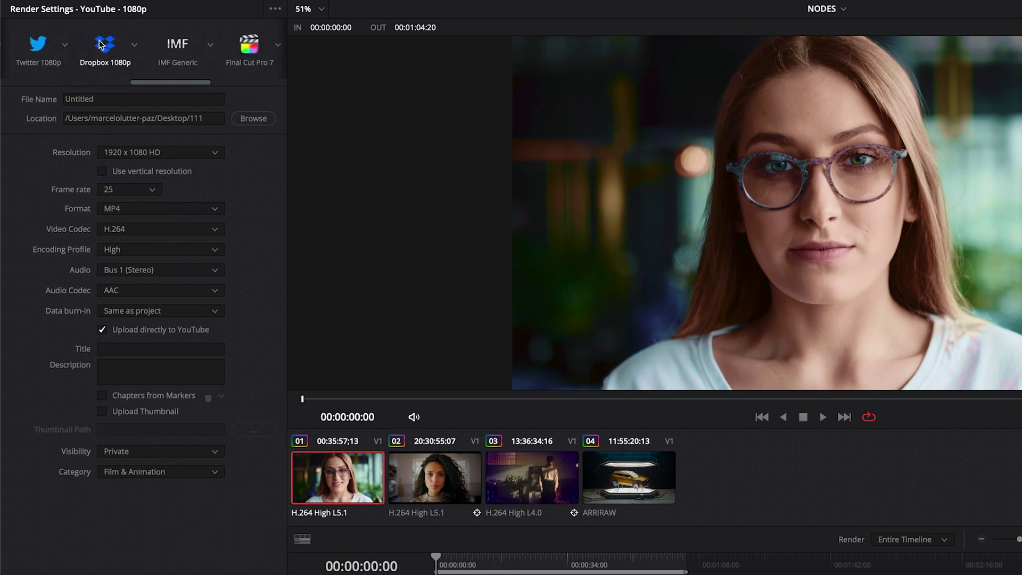
{"action": "scroll", "coordinate": [56, 59], "scroll_direction": "left", "scroll_amount": 3}
{"action": "scroll", "coordinate": [112, 60], "scroll_direction": "right", "scroll_amount": 4}
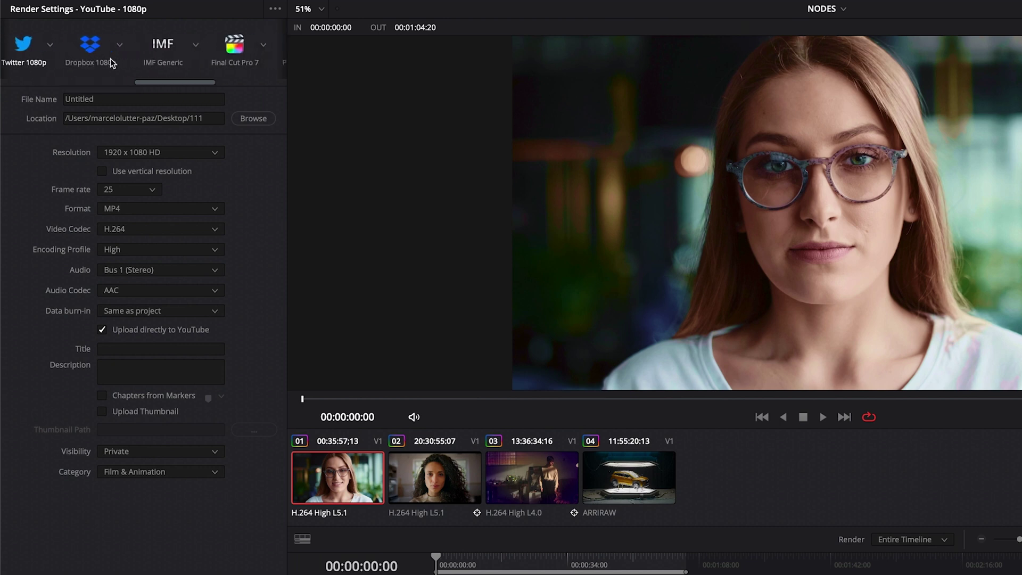
{"action": "scroll", "coordinate": [166, 59], "scroll_direction": "right", "scroll_amount": 4}
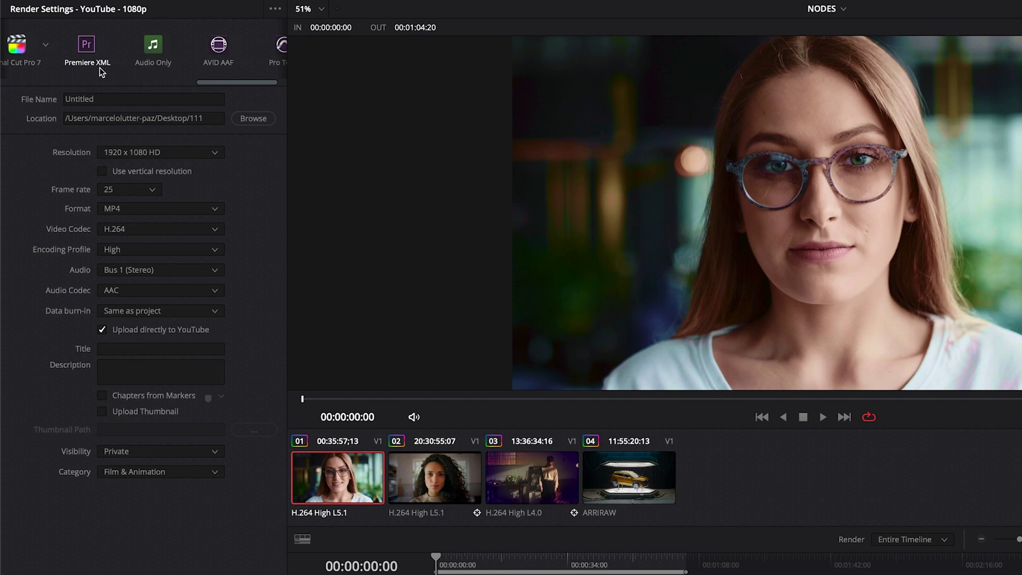
{"action": "scroll", "coordinate": [154, 52], "scroll_direction": "right", "scroll_amount": 2}
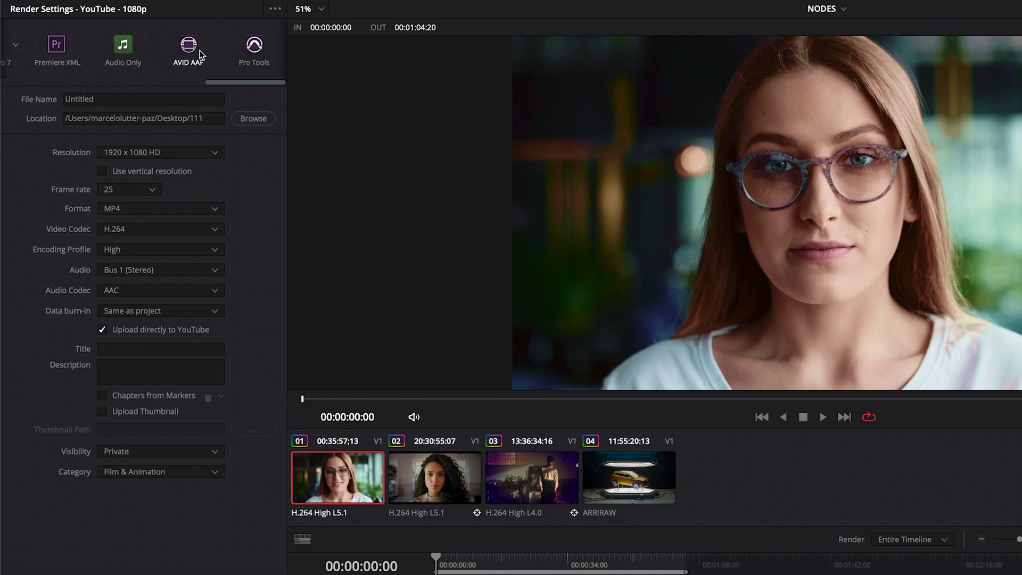
{"action": "scroll", "coordinate": [242, 53], "scroll_direction": "left", "scroll_amount": 2}
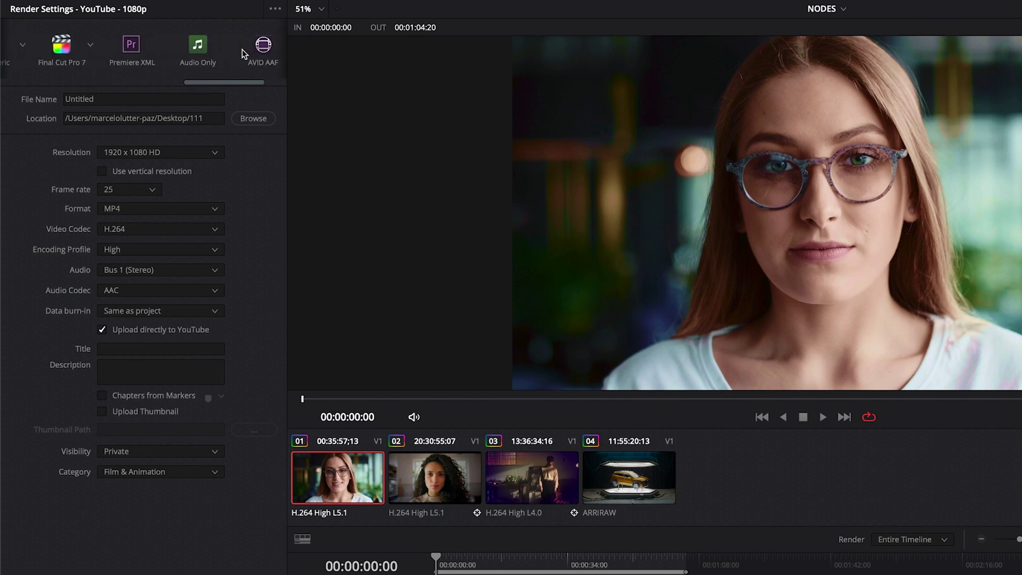
Apply the Premiere XML preset and turn off Use unique filenames.
{"action": "left_click", "coordinate": [134, 48]}
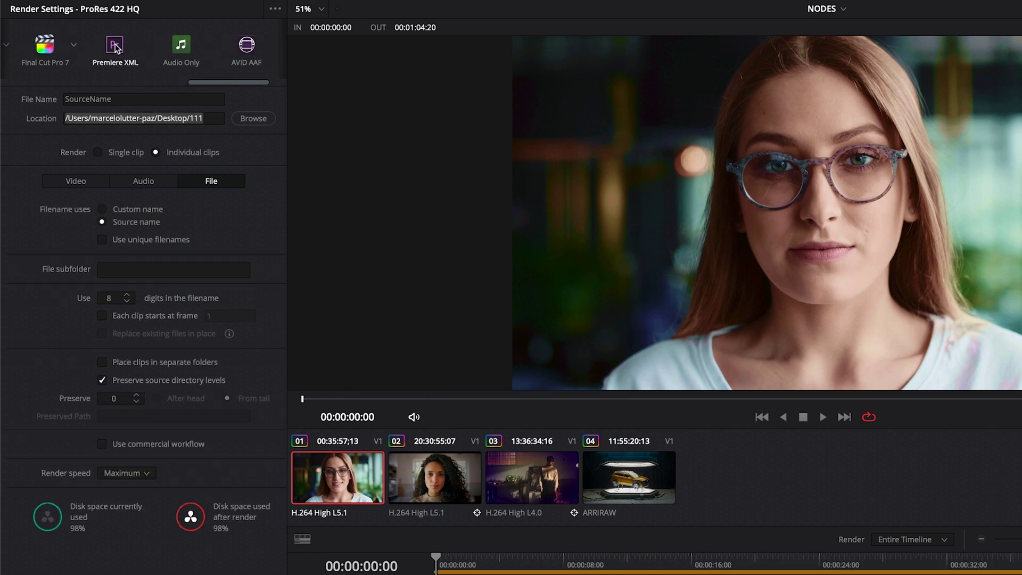
{"action": "left_click", "coordinate": [115, 47]}
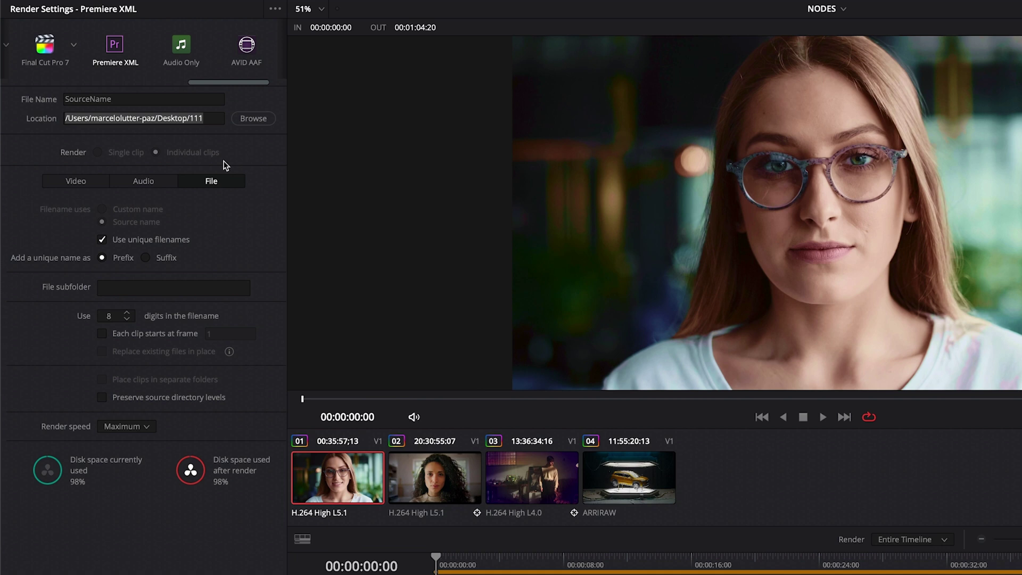
{"action": "left_click", "coordinate": [115, 238]}
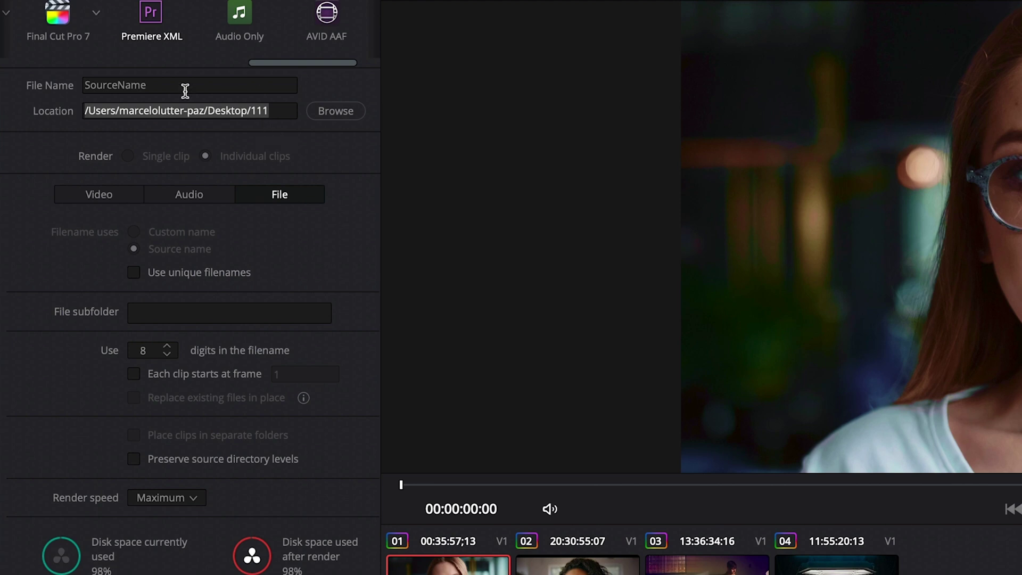
Remove 111 from the render location and set the file subfolder to GRADE_TEST.
{"action": "left_click", "coordinate": [278, 111]}
{"action": "key", "text": "shift+Left"}
{"action": "key", "text": "shift+Left"}
{"action": "key", "text": "shift+Left"}
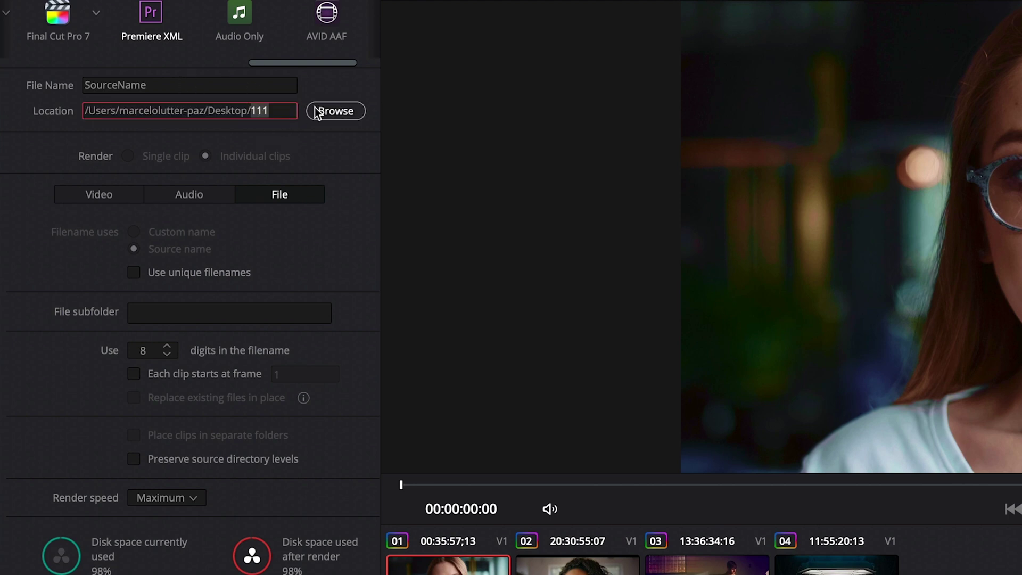
{"action": "key", "text": "BackSpace"}
{"action": "left_click", "coordinate": [213, 311]}
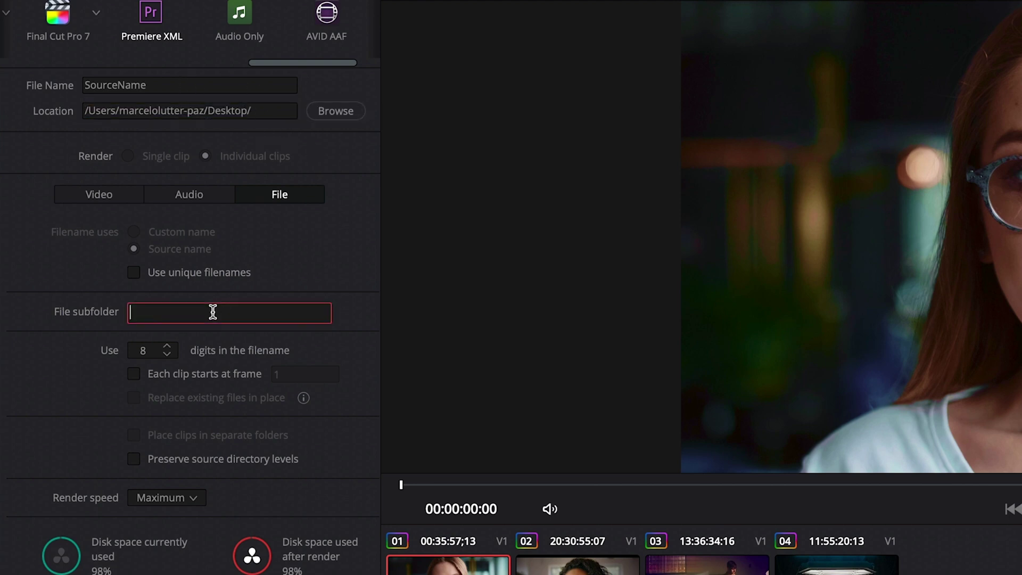
{"action": "type", "text": "GRADE_TEST"}
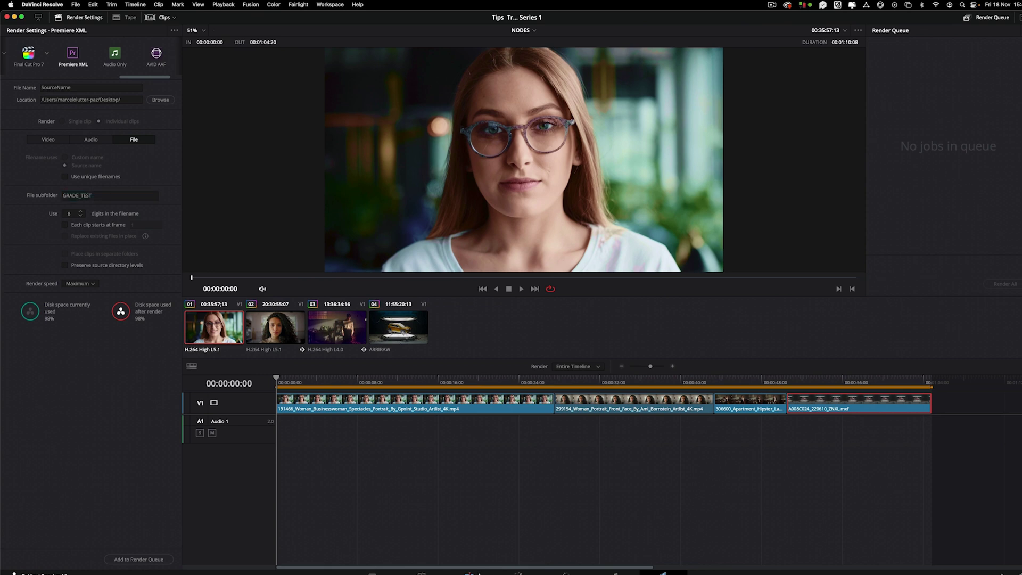
On the Edit page, rename the NODES timeline to GRADE_TEST.
{"action": "left_click", "coordinate": [471, 569]}
{"action": "left_click", "coordinate": [30, 76]}
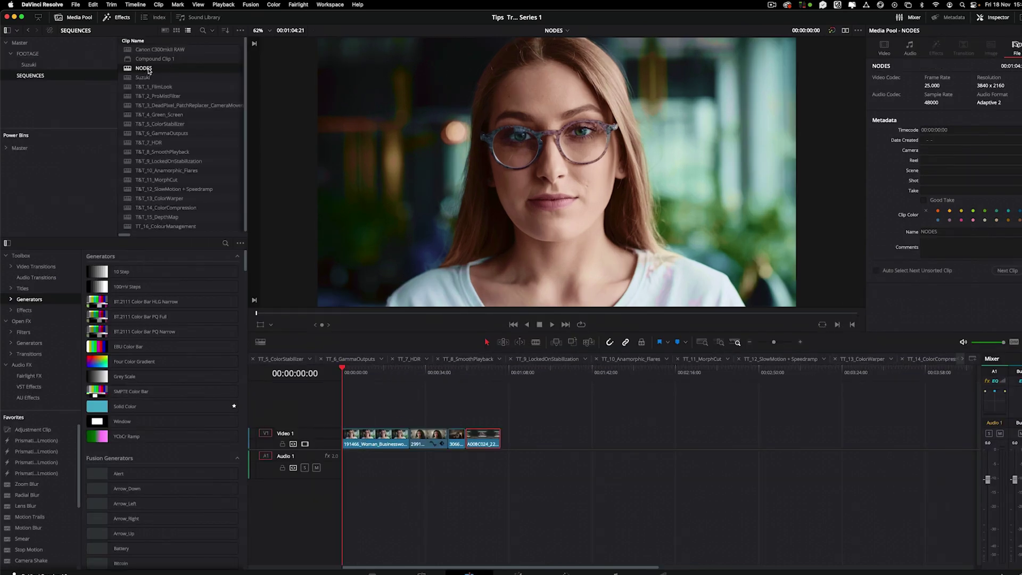
{"action": "left_click", "coordinate": [165, 68]}
{"action": "key", "text": "super+a"}
{"action": "type", "text": "GR"}
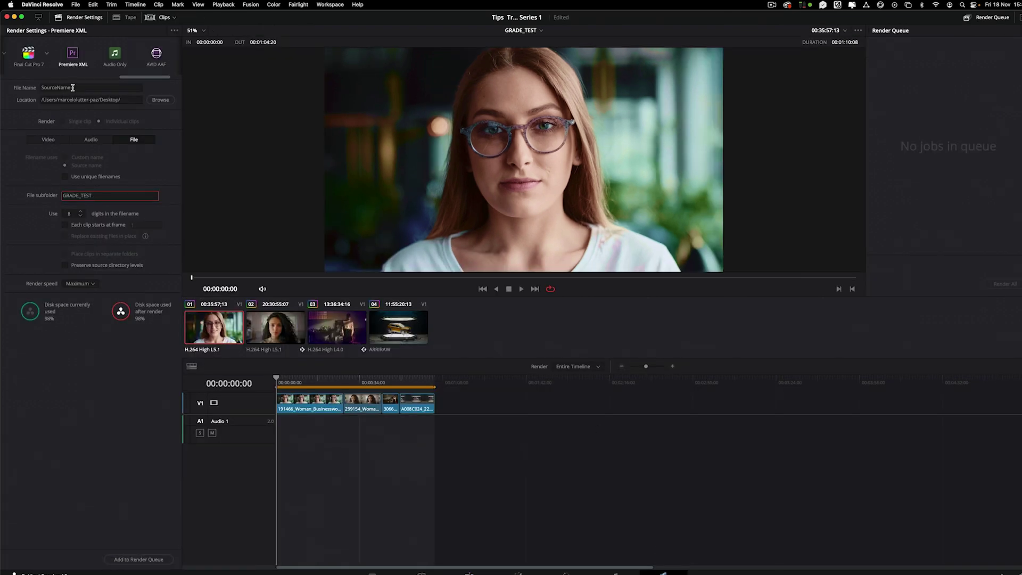
Queue and render the GRADE_TEST Premiere XML job, then switch to Premiere Pro.
{"action": "left_click", "coordinate": [138, 559]}
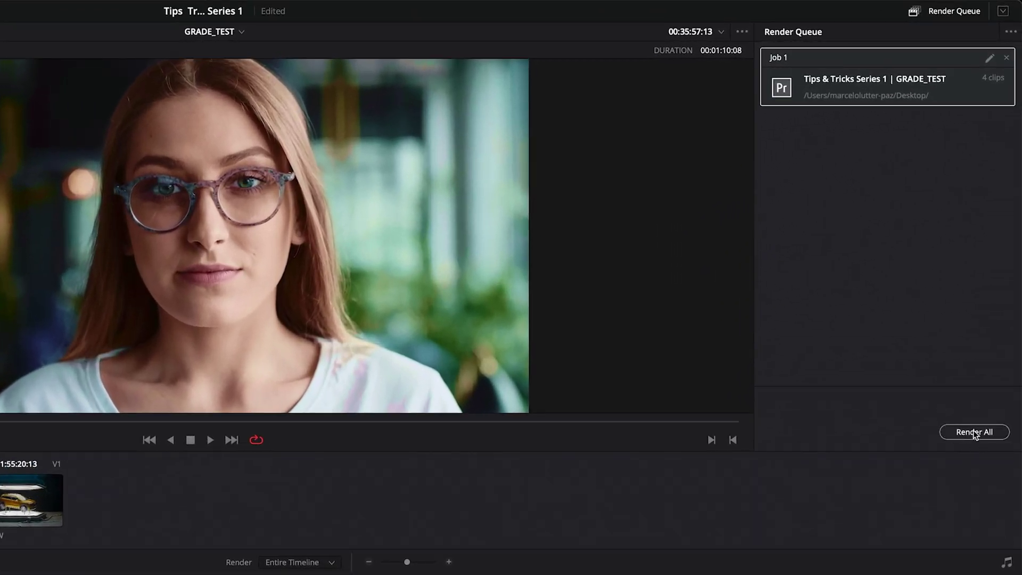
{"action": "left_click", "coordinate": [973, 431]}
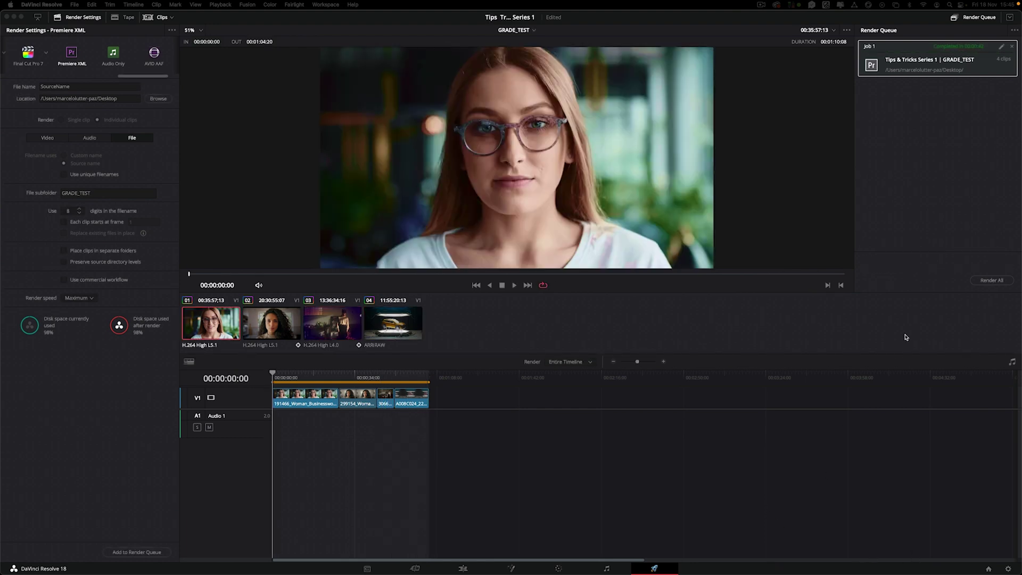
{"action": "key", "text": "super+Tab"}
{"action": "key", "text": "super+Tab"}
{"action": "key", "text": "super+Tab"}
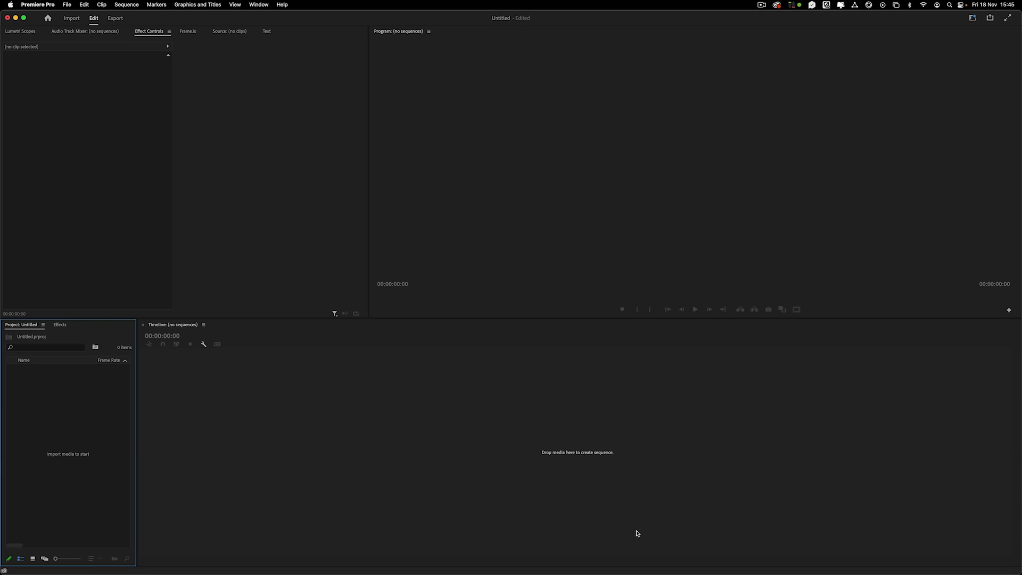
Import GRADE_TEST.20221118154516.xml from the Desktop's GRADE_TEST folder into the project.
{"action": "left_click", "coordinate": [69, 6]}
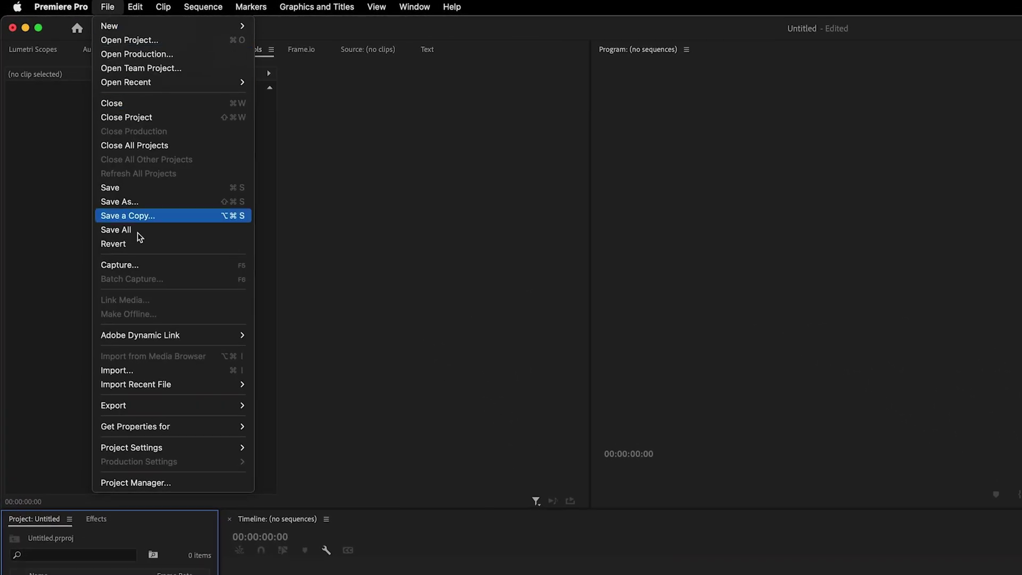
{"action": "left_click", "coordinate": [157, 373]}
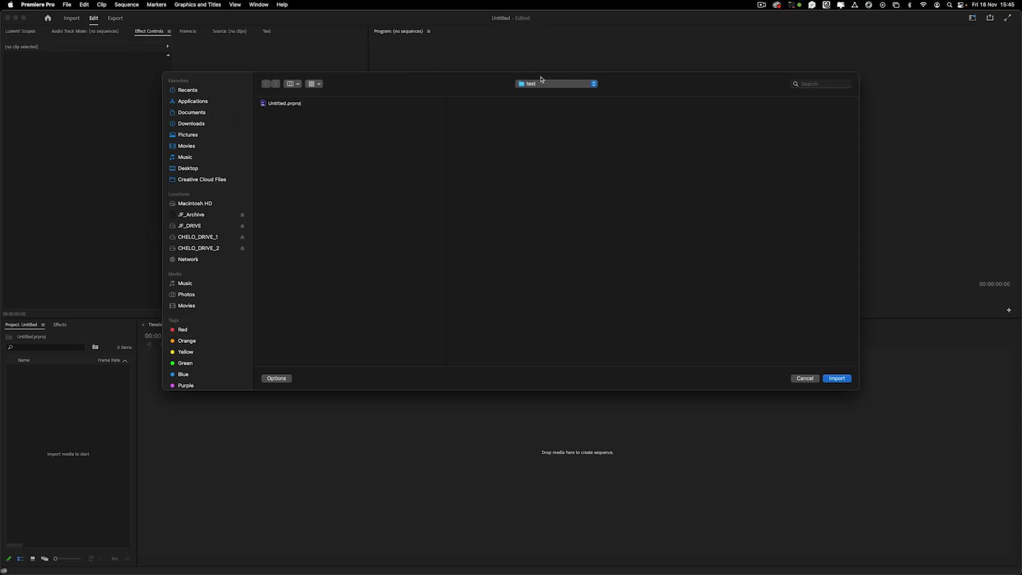
{"action": "left_click", "coordinate": [869, 129]}
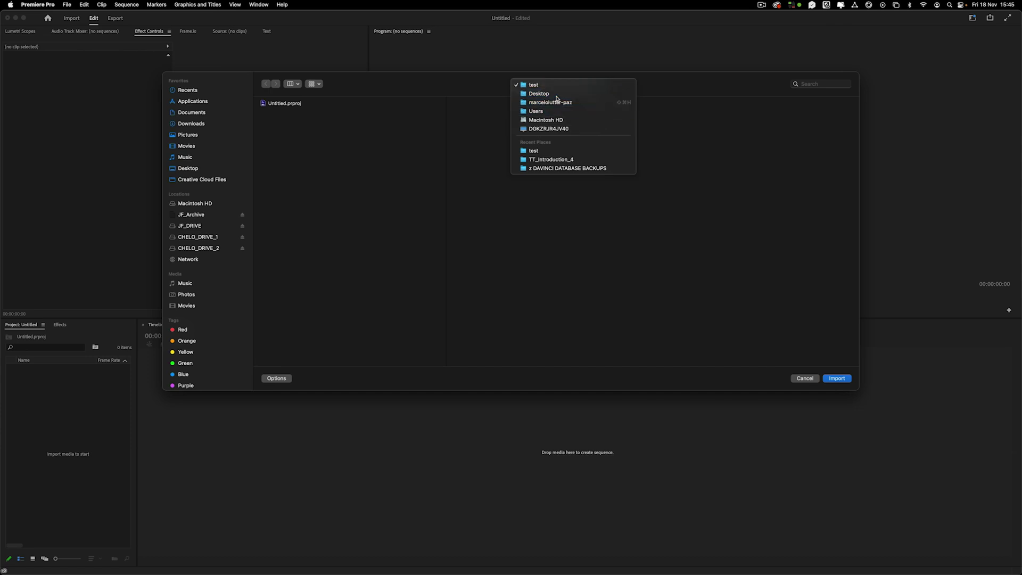
{"action": "left_click", "coordinate": [556, 98]}
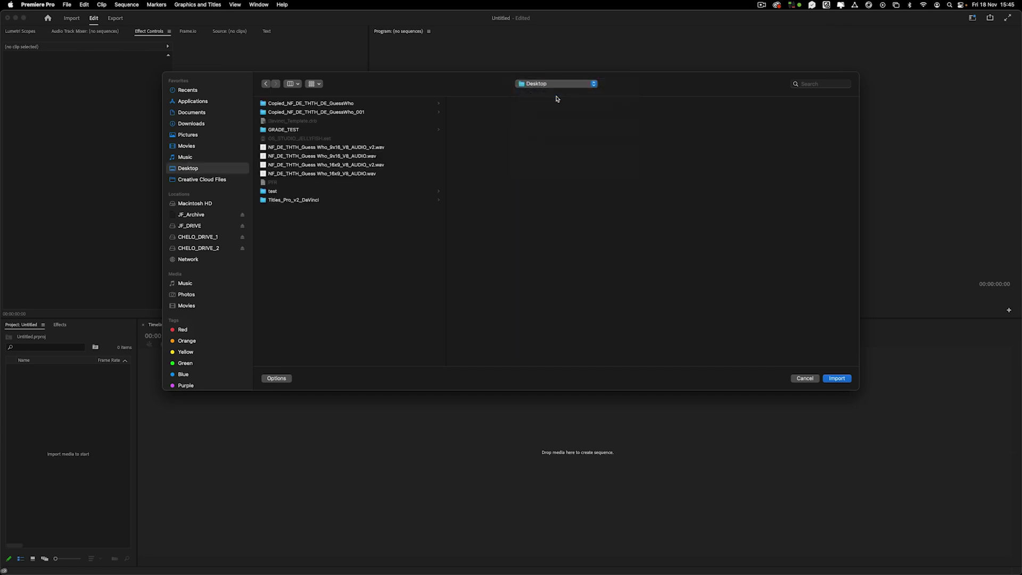
{"action": "left_click", "coordinate": [296, 132]}
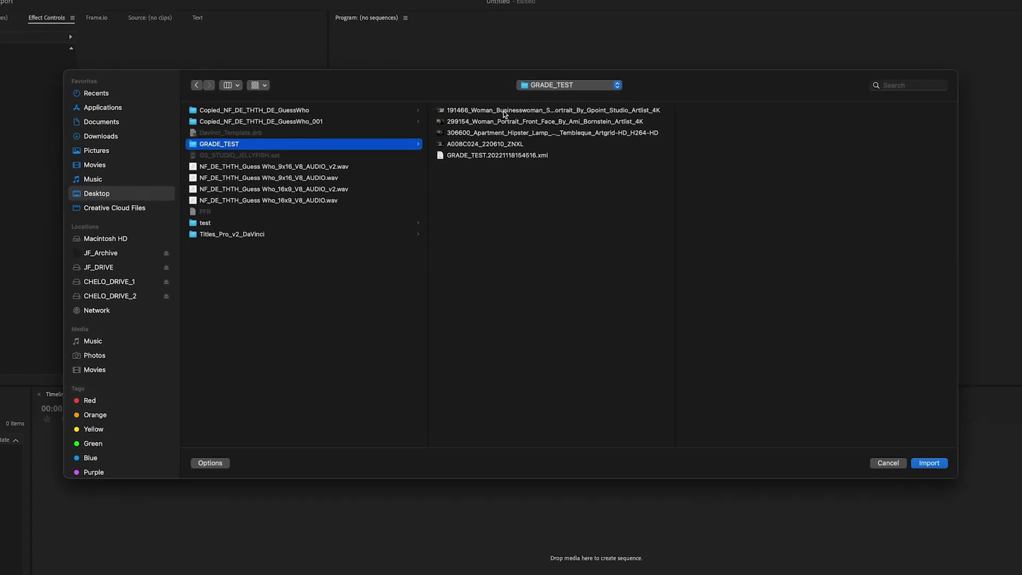
{"action": "left_click", "coordinate": [498, 150]}
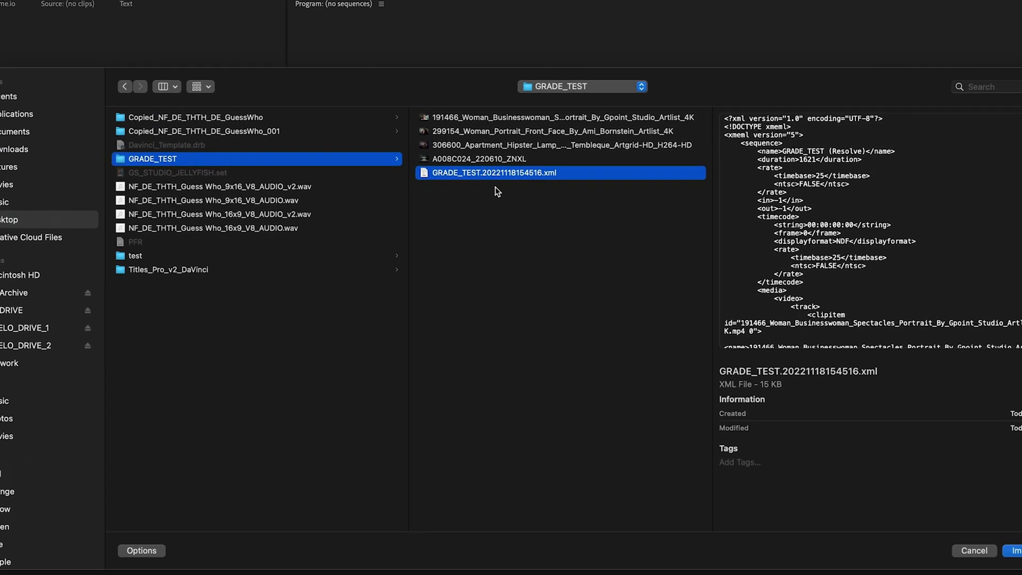
{"action": "left_click_drag", "start_coordinate": [702, 155], "coordinate": [854, 164]}
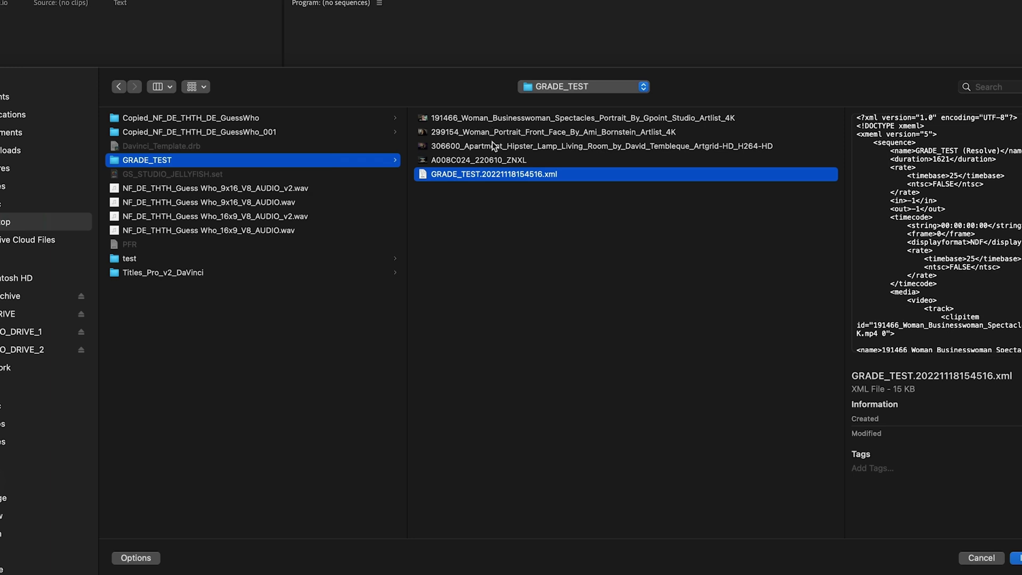
{"action": "left_click", "coordinate": [1017, 556]}
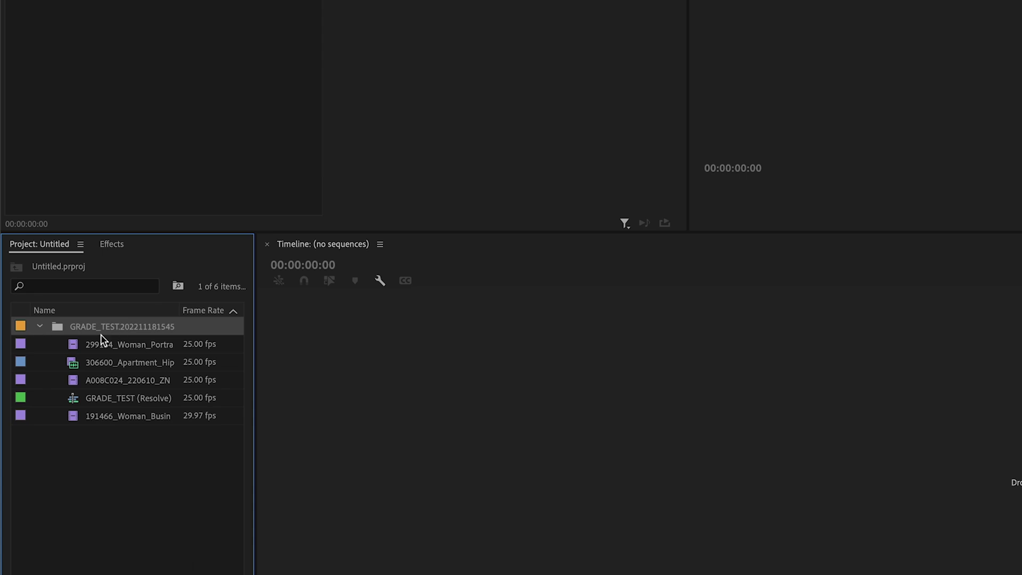
Open the GRADE_TEST (Resolve) sequence and scrub through its four graded clips on V1.
{"action": "double_click", "coordinate": [114, 404]}
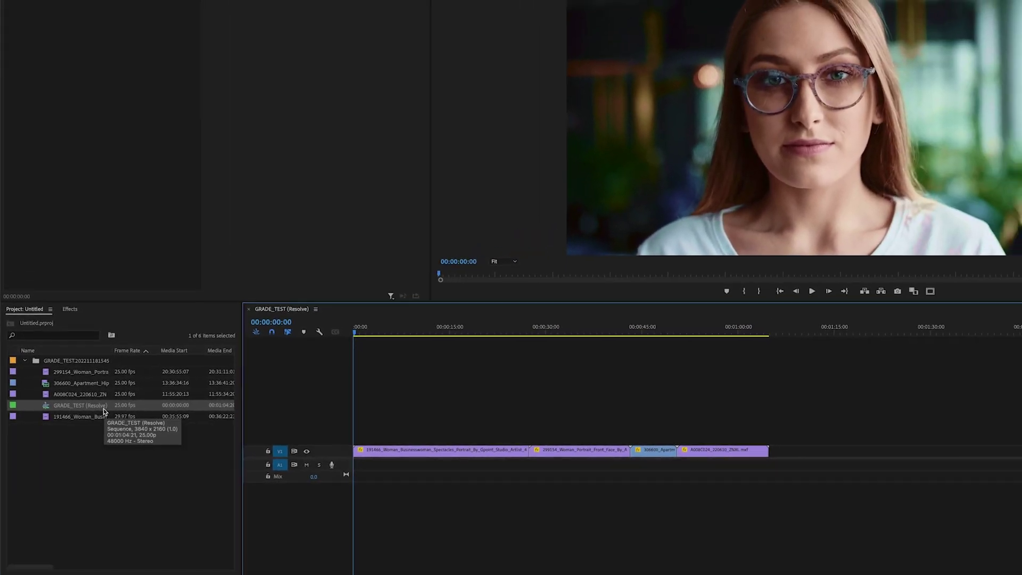
{"action": "left_click_drag", "start_coordinate": [425, 329], "coordinate": [354, 367]}
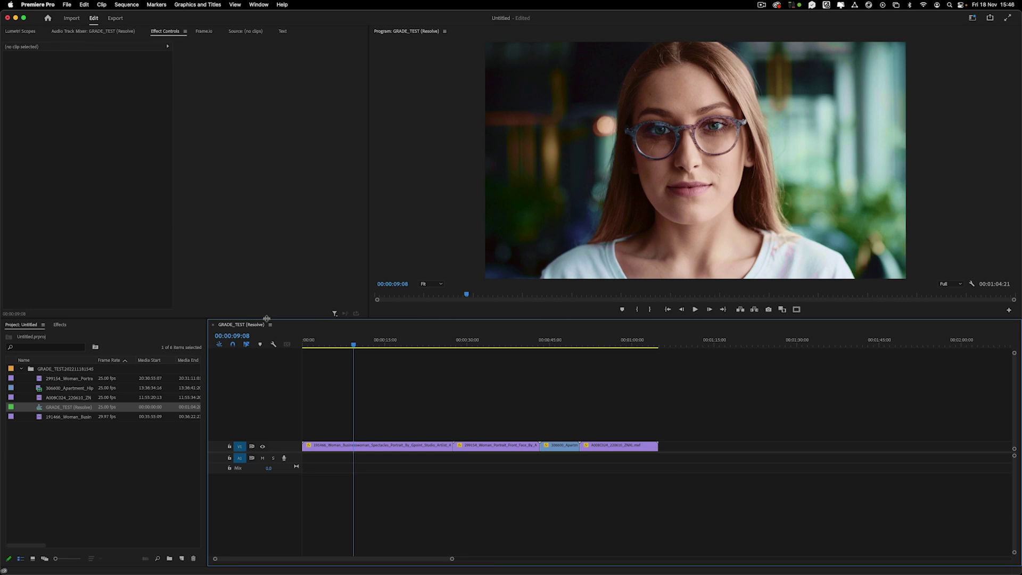
Select all four Resolve-graded clips on track V1 of the GRADE_TEST (Resolve) sequence.
{"action": "scroll", "coordinate": [481, 409], "scroll_direction": "up", "scroll_amount": 3}
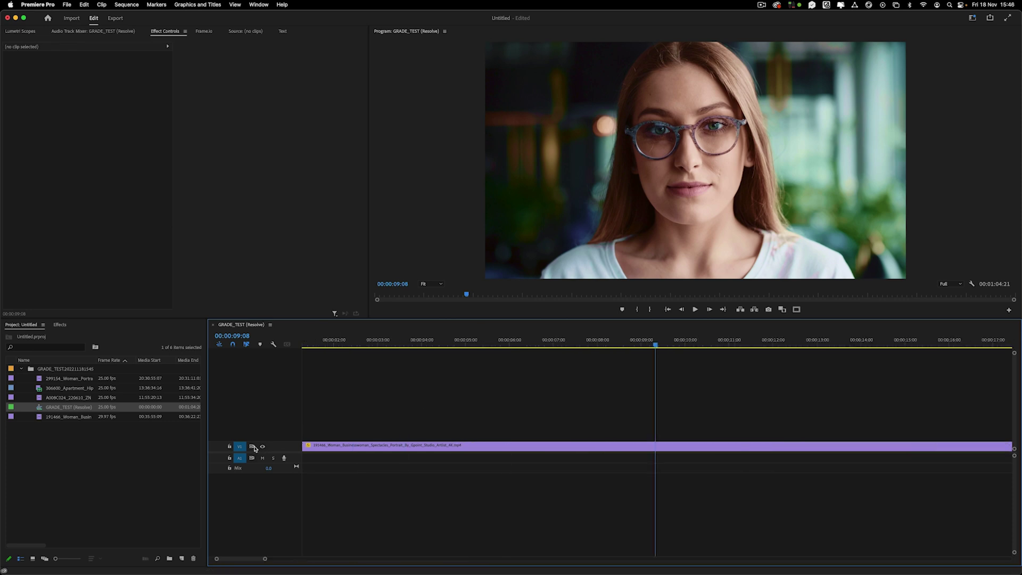
{"action": "scroll", "coordinate": [378, 446], "scroll_direction": "down", "scroll_amount": 8}
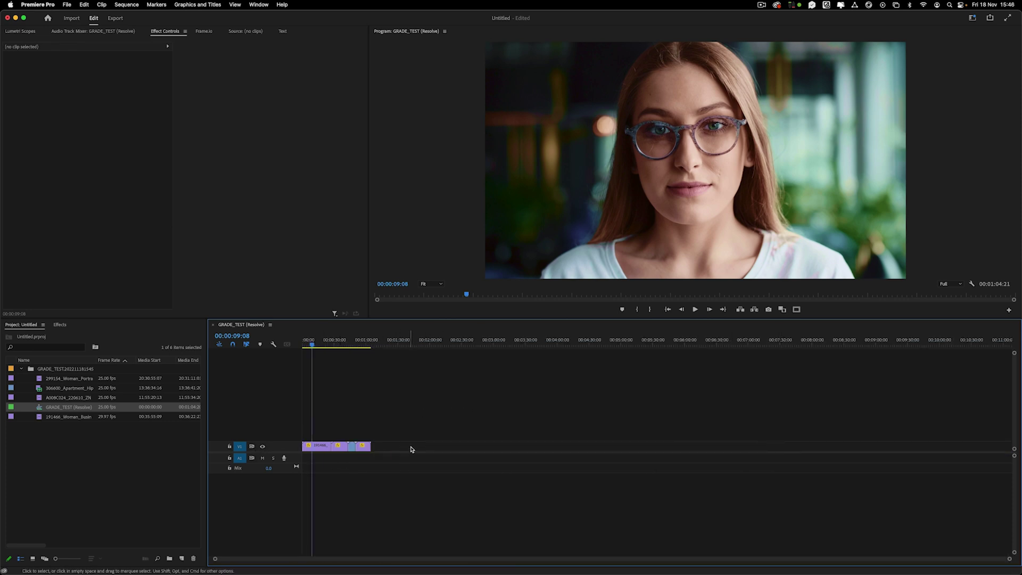
{"action": "left_click_drag", "start_coordinate": [252, 419], "coordinate": [252, 421]}
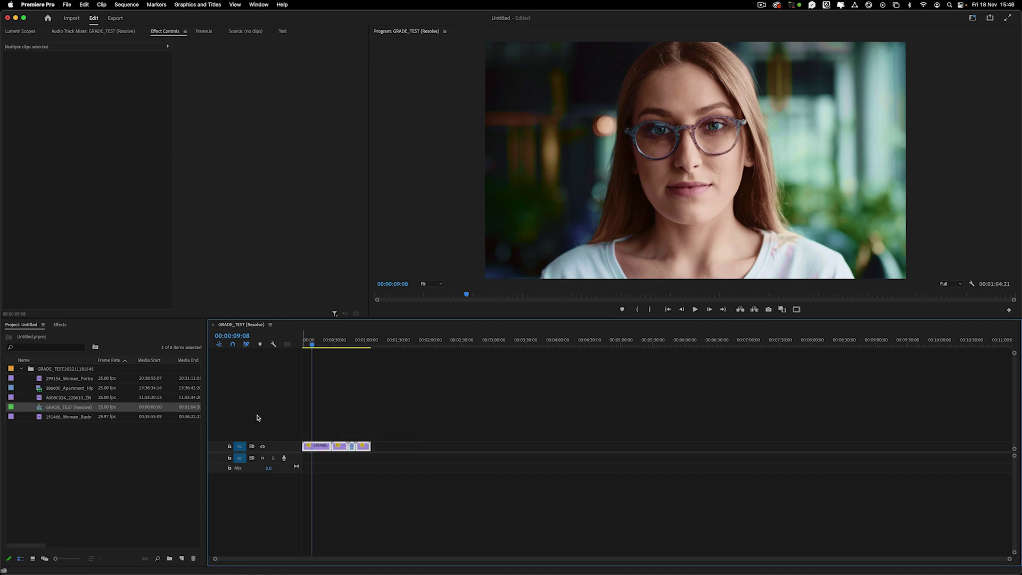